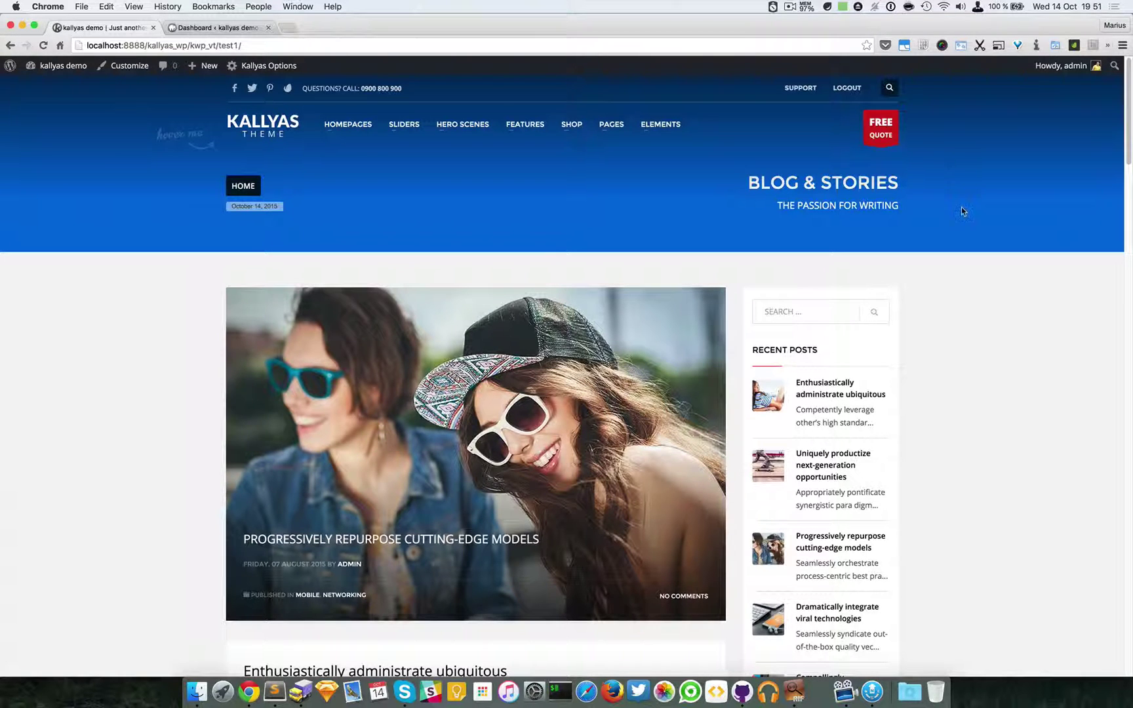
Step: Reveal the ELEMENTS mega menu in the demo site's top navigation
mouse_move(665, 127)
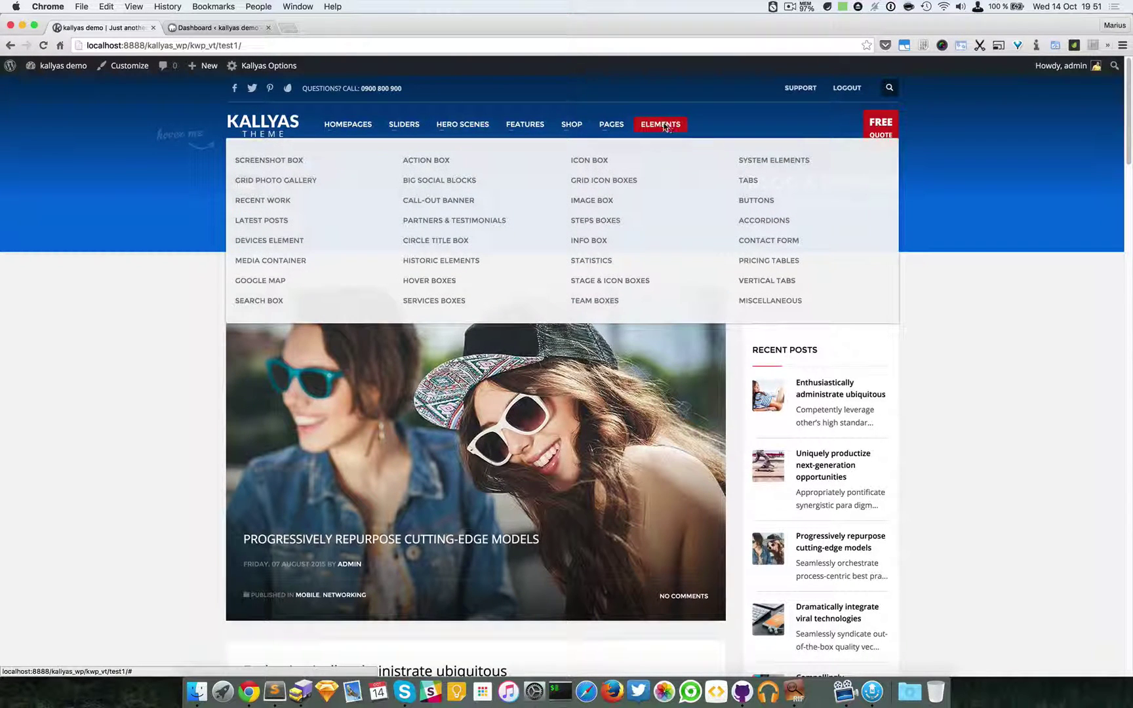
Step: Open the Elements – Steps Box demo page and browse Steps Box styles #1 to #4
left_click(598, 224)
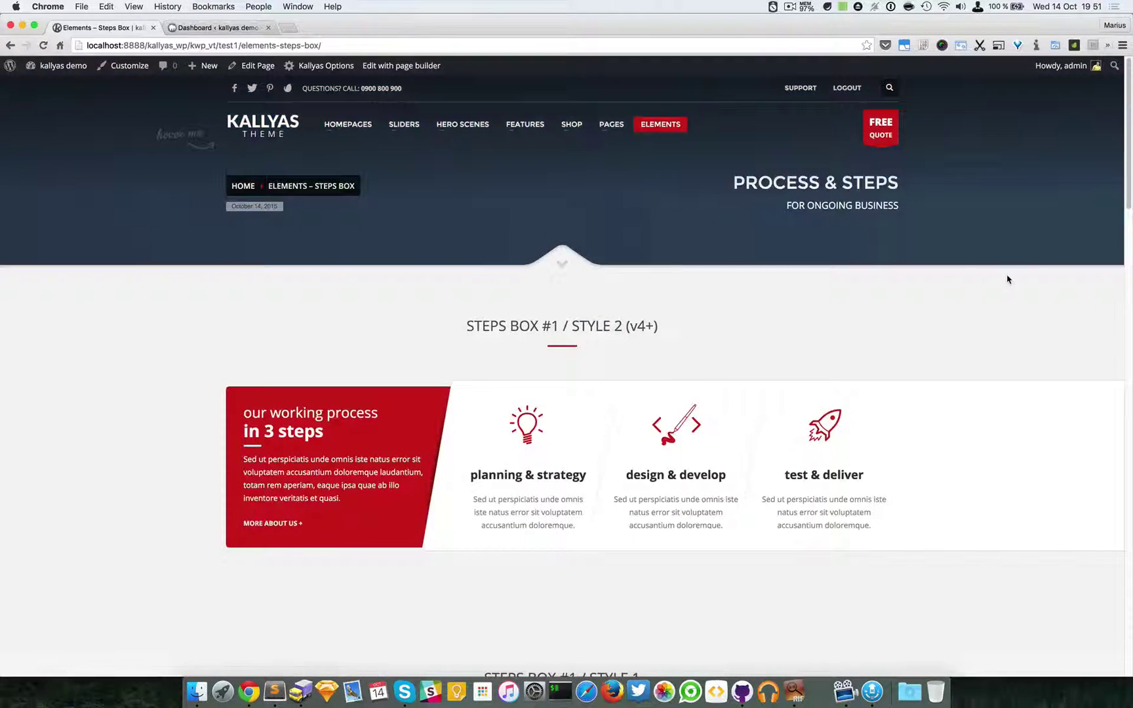
scroll(1008, 279, "down", 5)
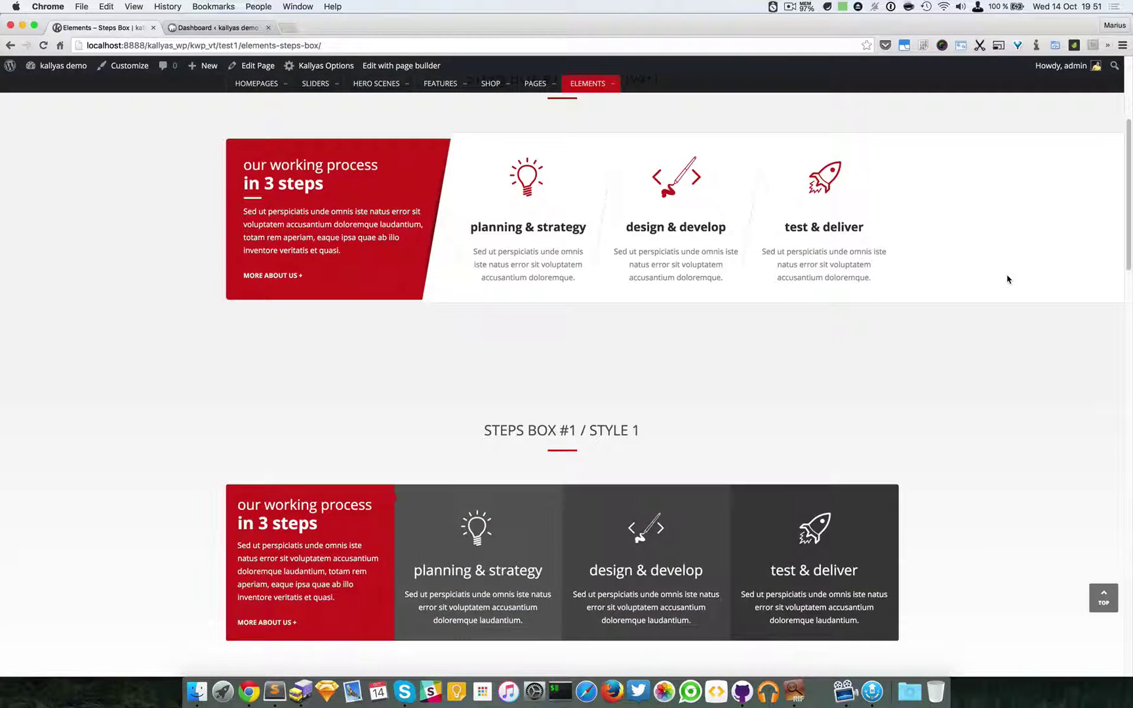
scroll(1008, 279, "up", 4)
scroll(561, 238, "down", 1)
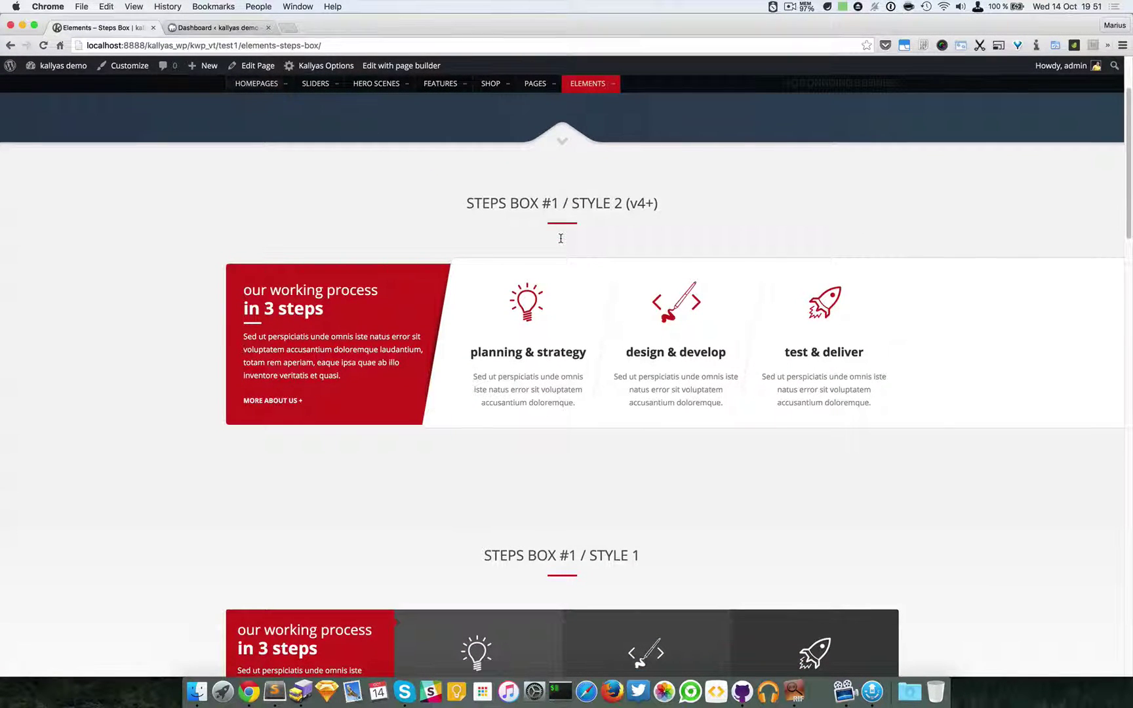
scroll(561, 238, "down", 15)
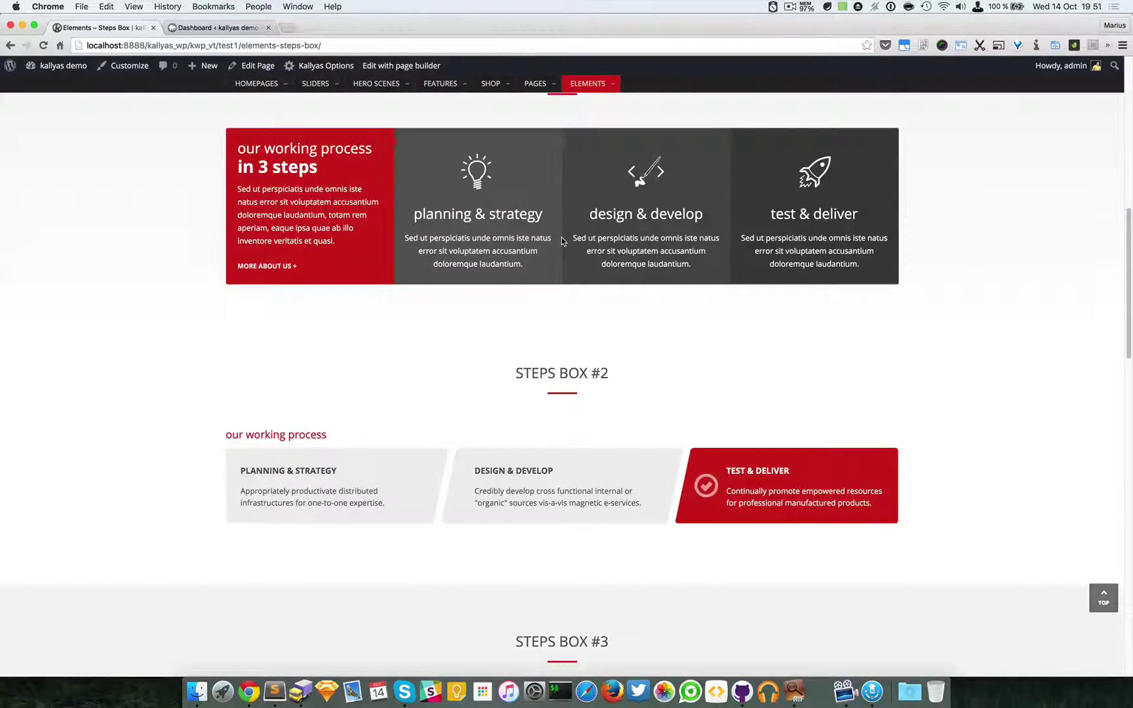
scroll(561, 241, "down", 20)
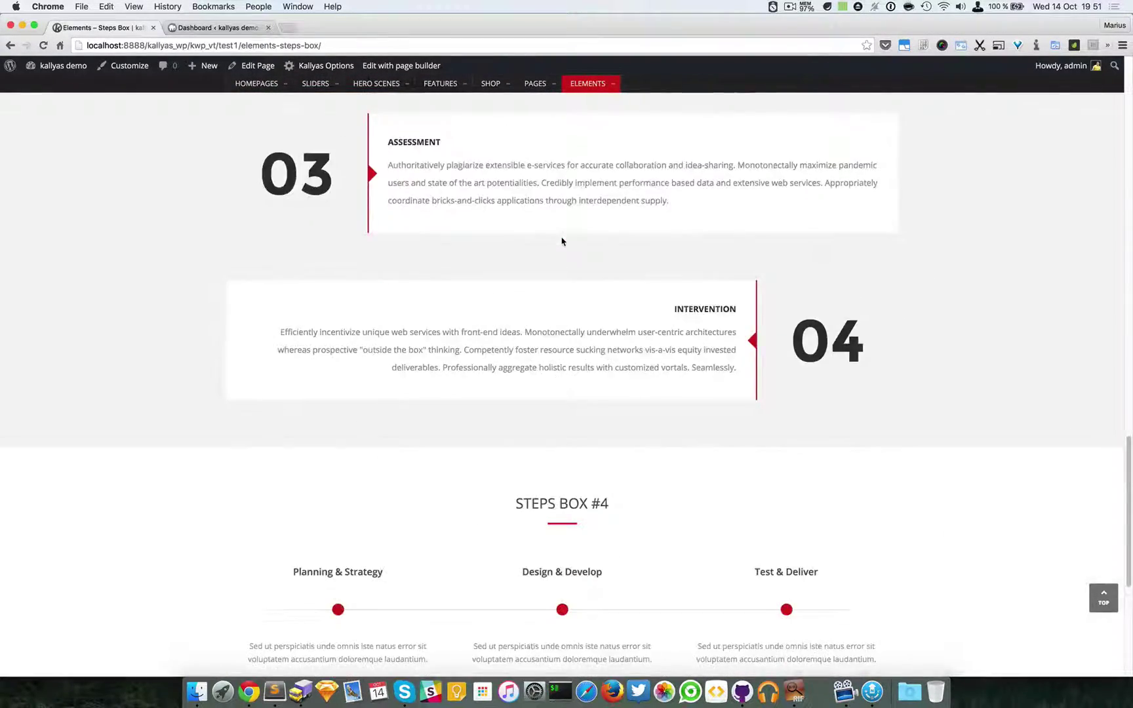
scroll(562, 242, "down", 10)
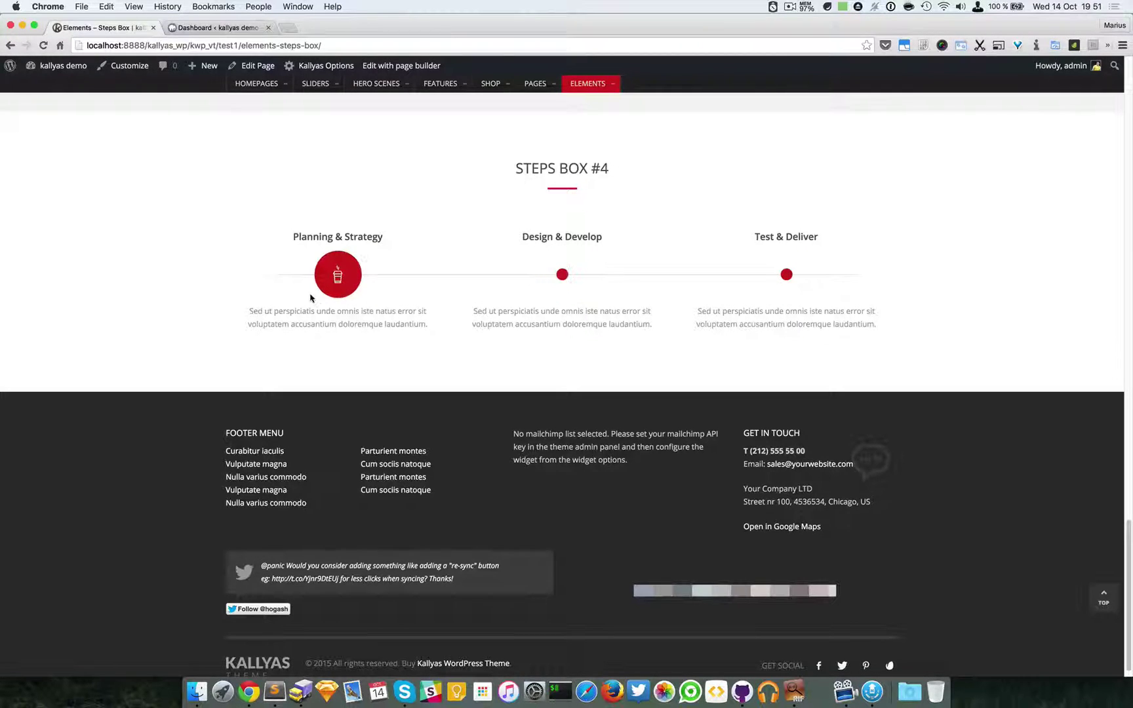
scroll(311, 298, "up", 1)
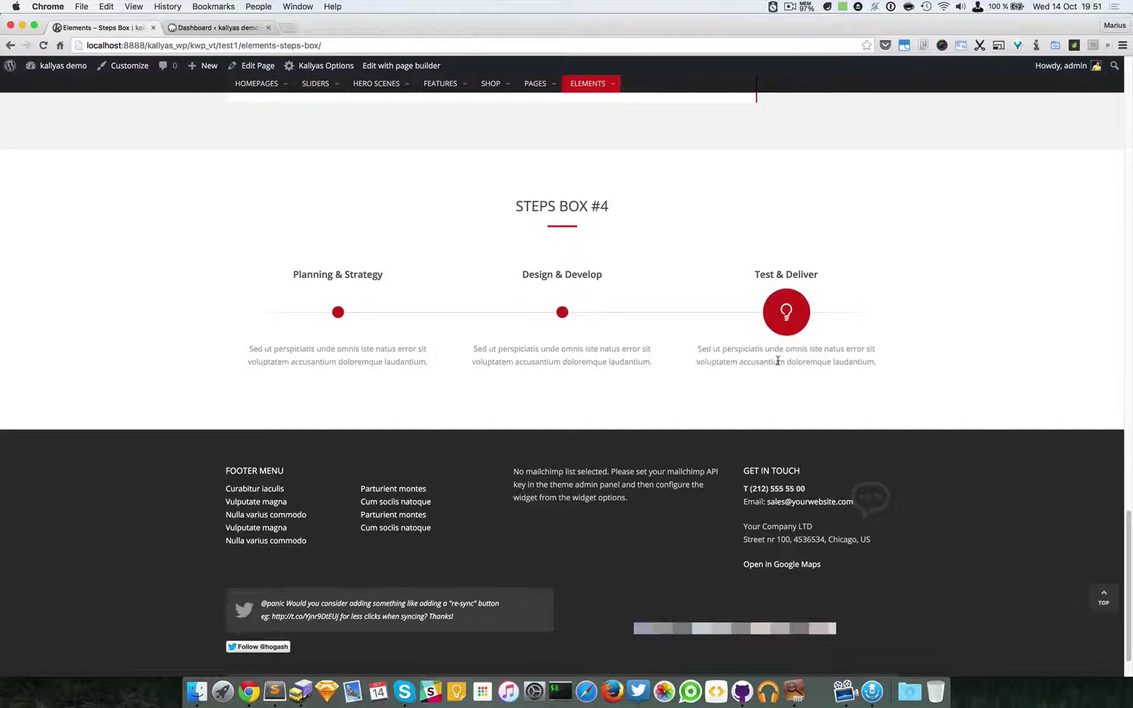
scroll(777, 361, "up", 10)
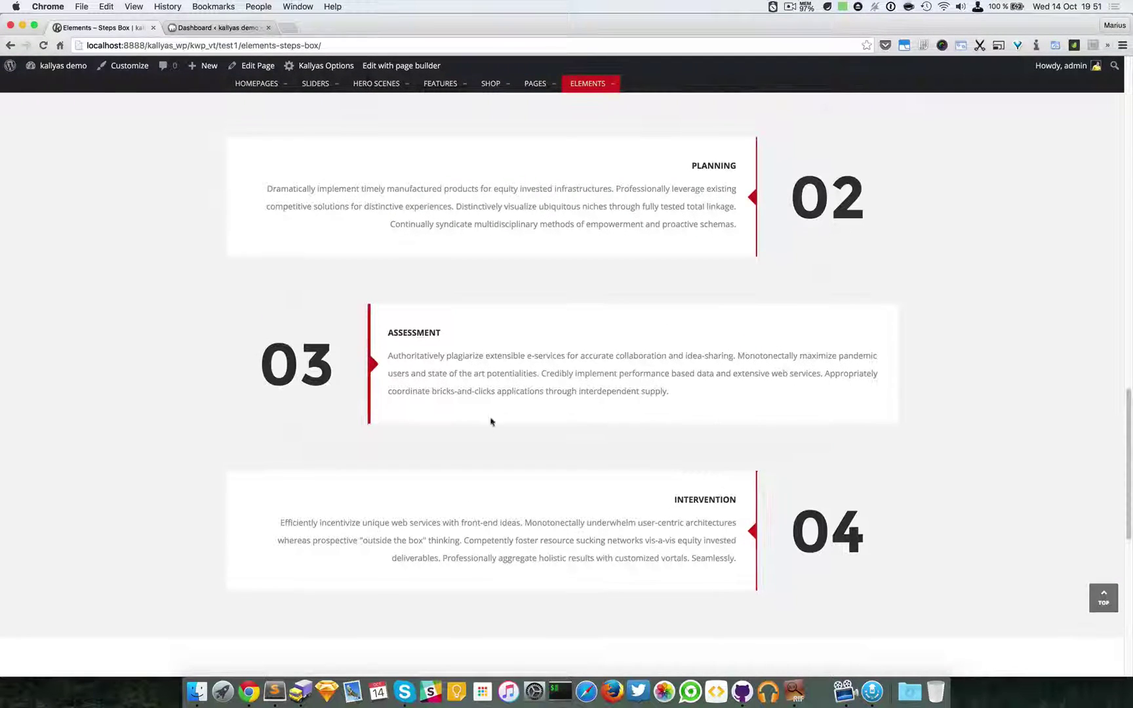
scroll(524, 371, "up", 3)
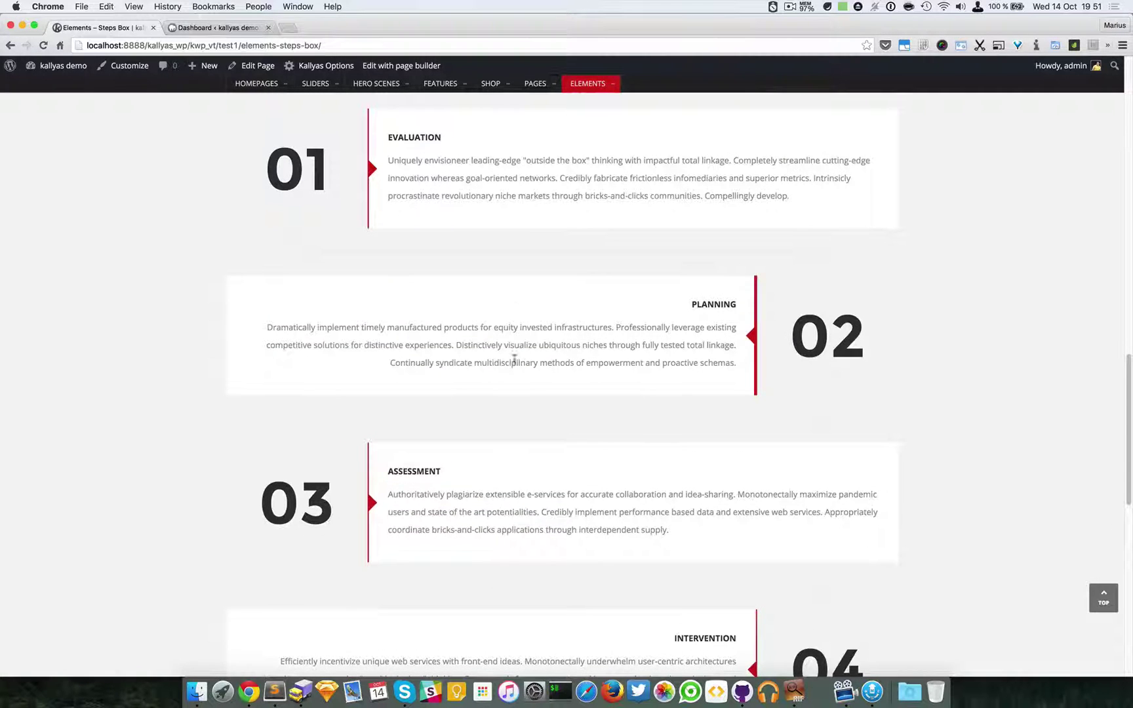
scroll(515, 326, "up", 4)
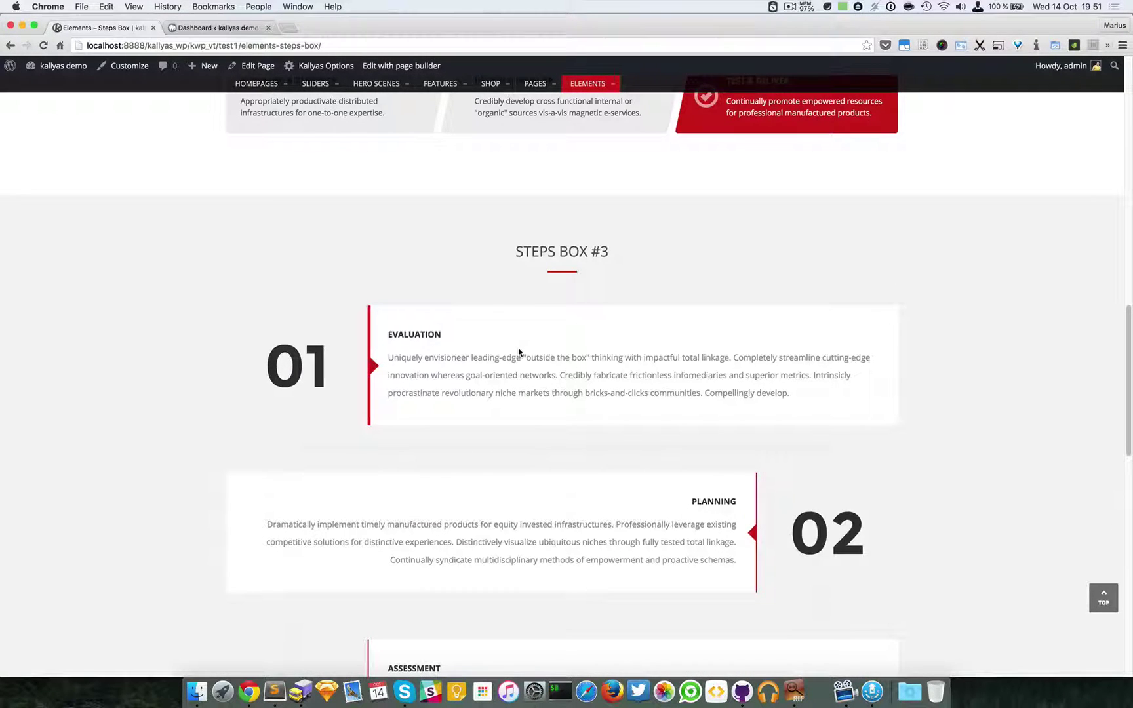
scroll(521, 352, "up", 15)
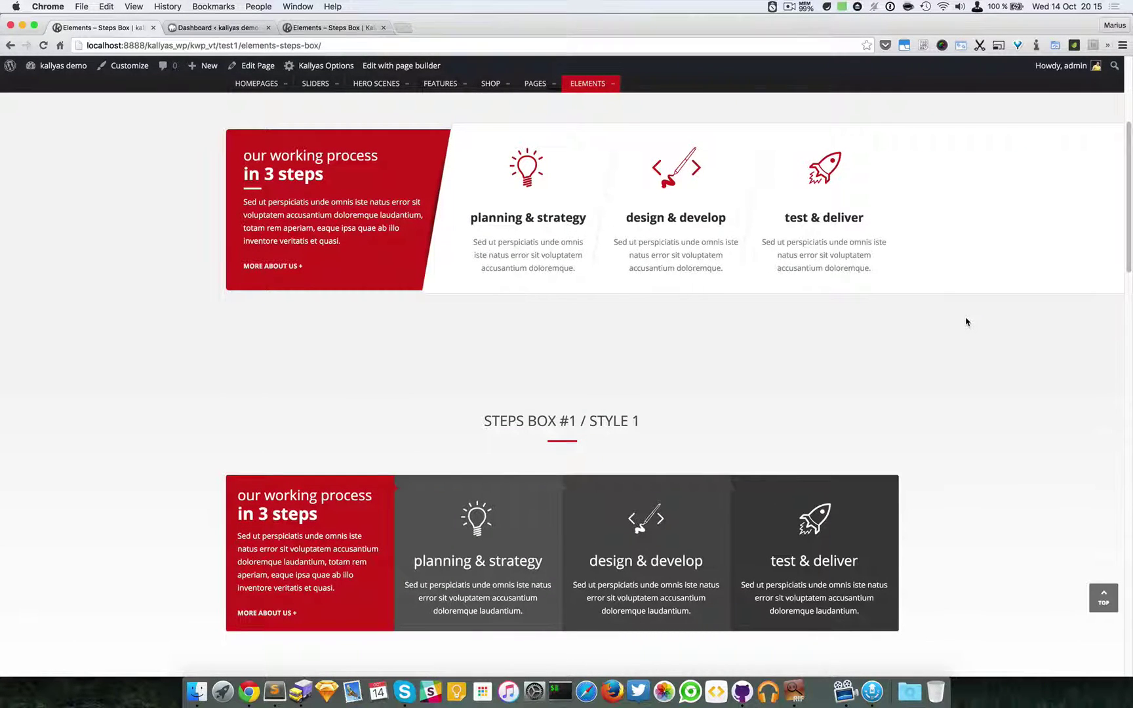
scroll(966, 321, "down", 3)
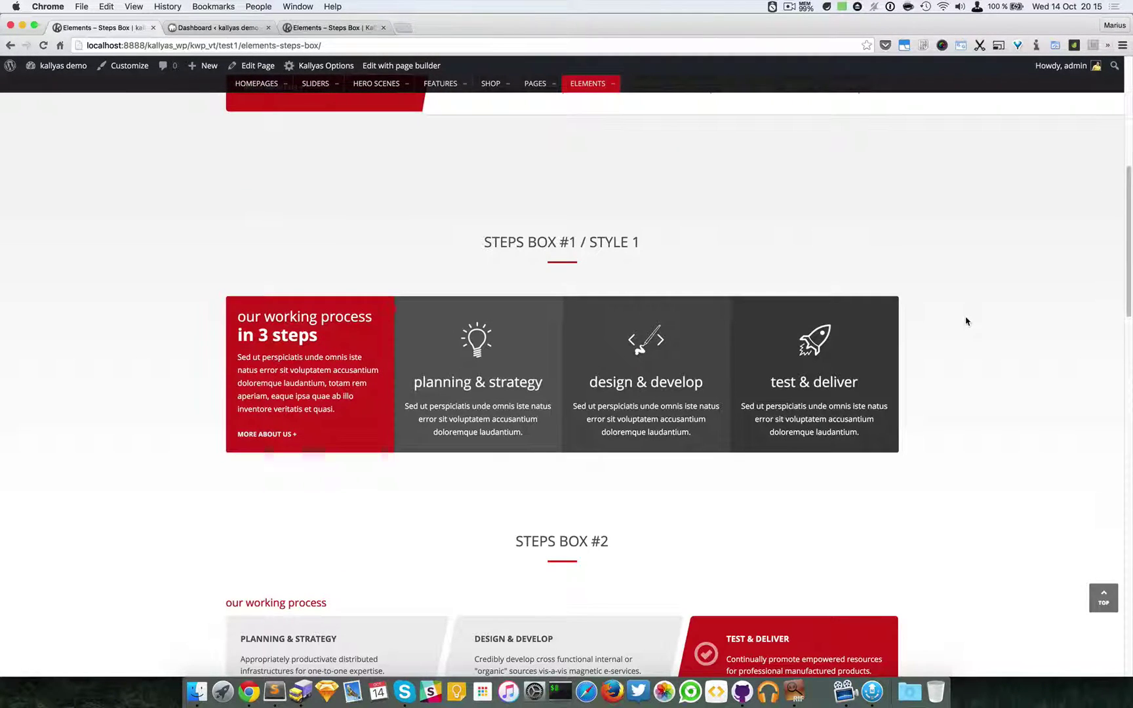
scroll(966, 321, "down", 12)
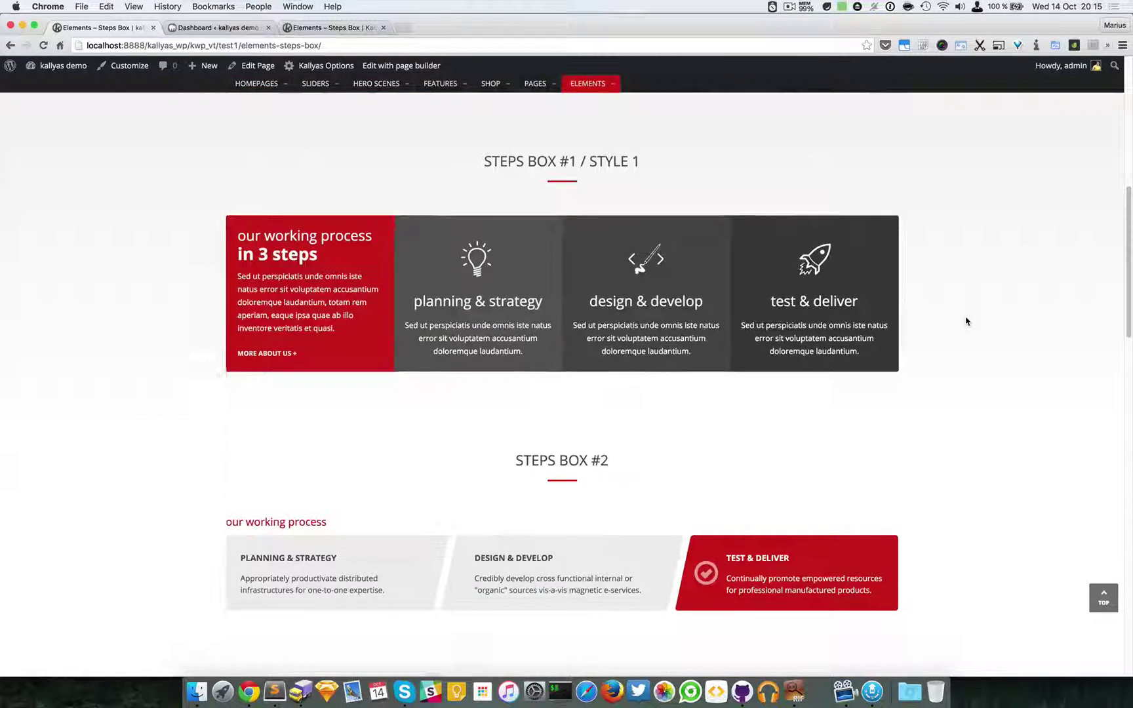
scroll(966, 322, "down", 8)
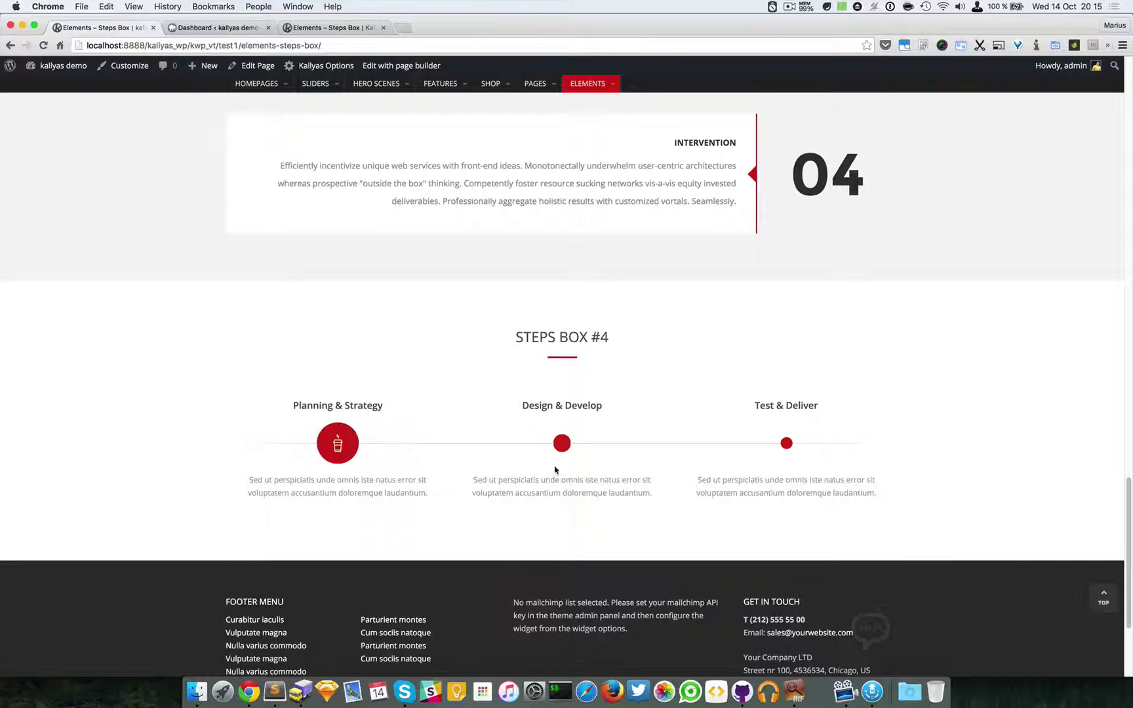
Step: Edit the page in the page builder and open the Steps Box 4 element's options
left_click(399, 67)
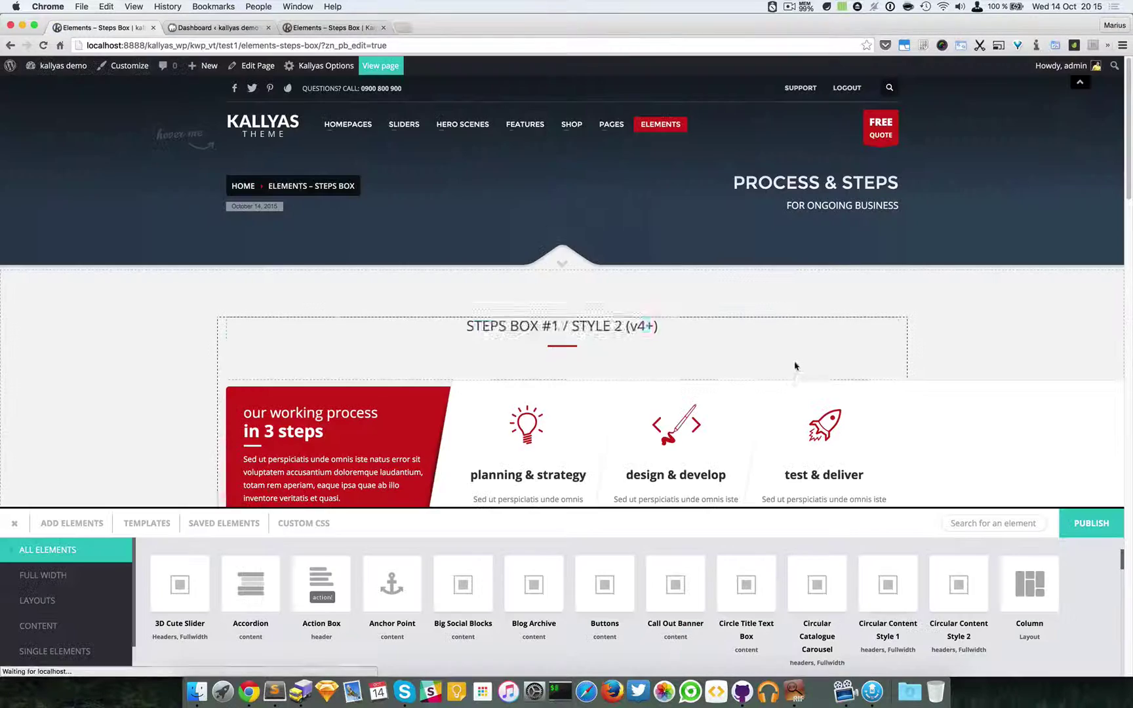
scroll(781, 405, "down", 5)
scroll(816, 399, "down", 15)
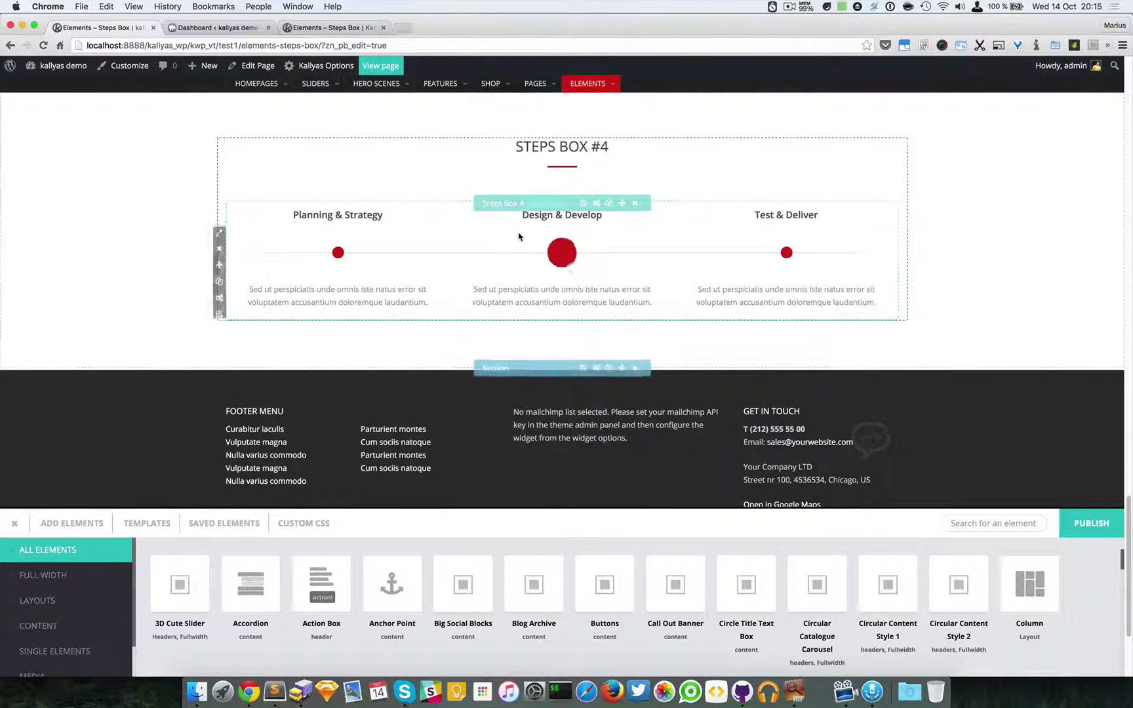
left_click(596, 203)
left_click_drag(569, 253, 661, 358)
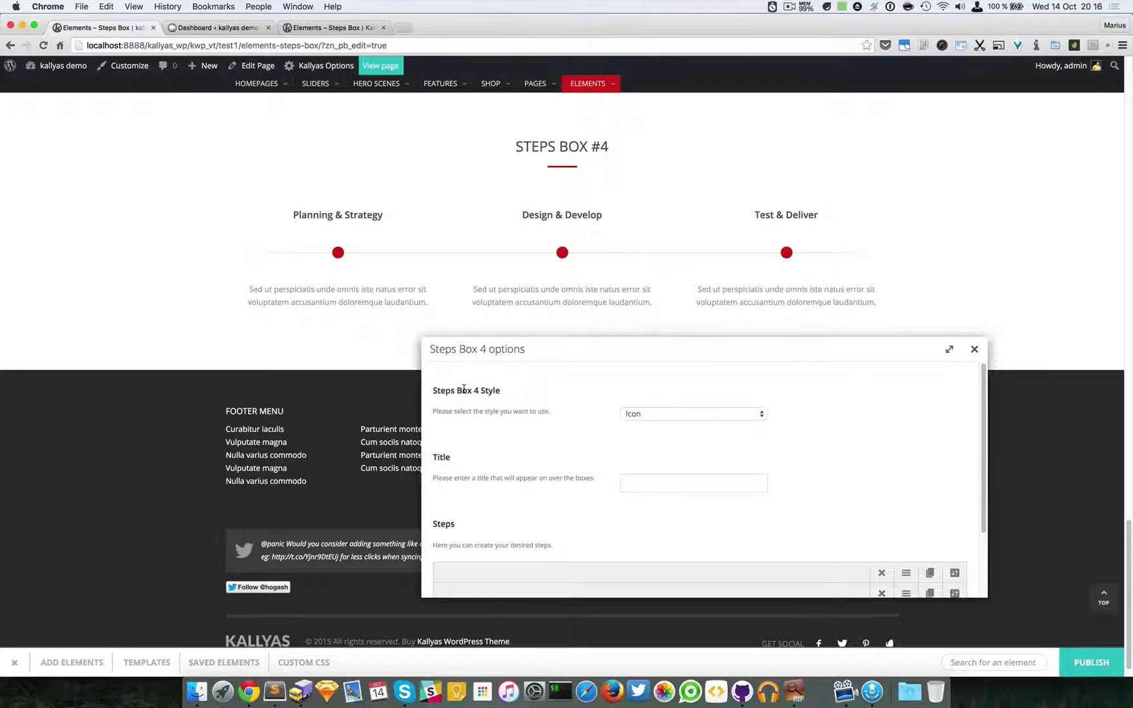
Step: Change the Steps Box 4 Style from Icon to Number
left_click(669, 412)
left_click(670, 412)
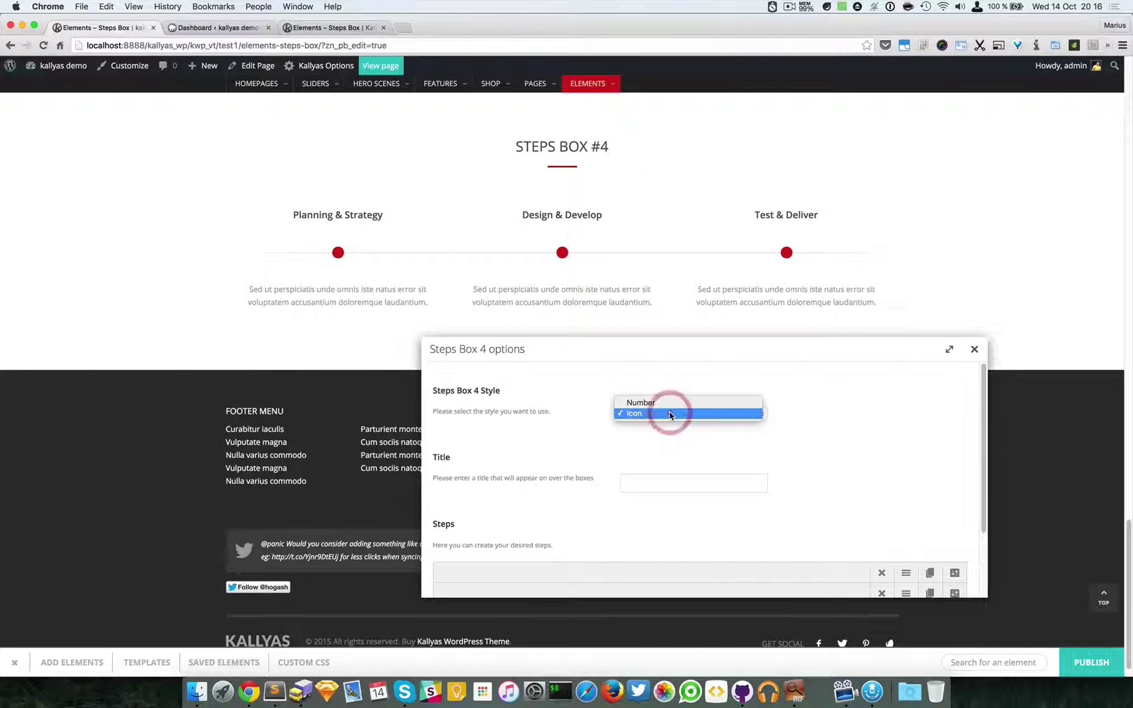
left_click(439, 392)
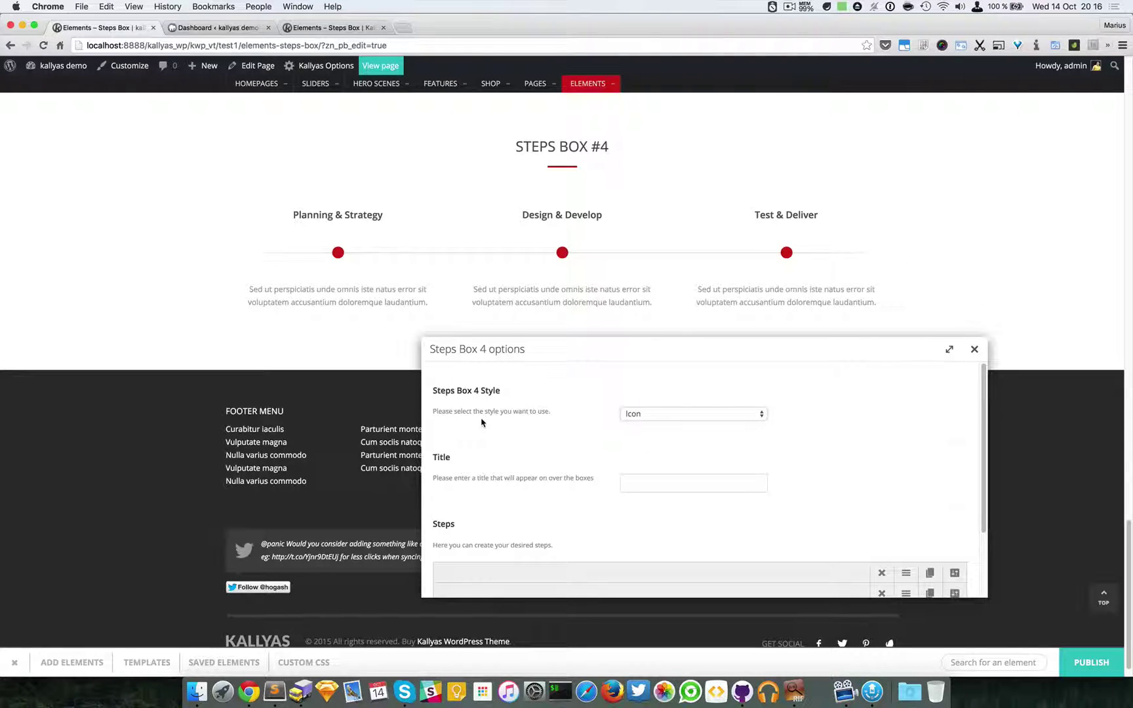
left_click(647, 412)
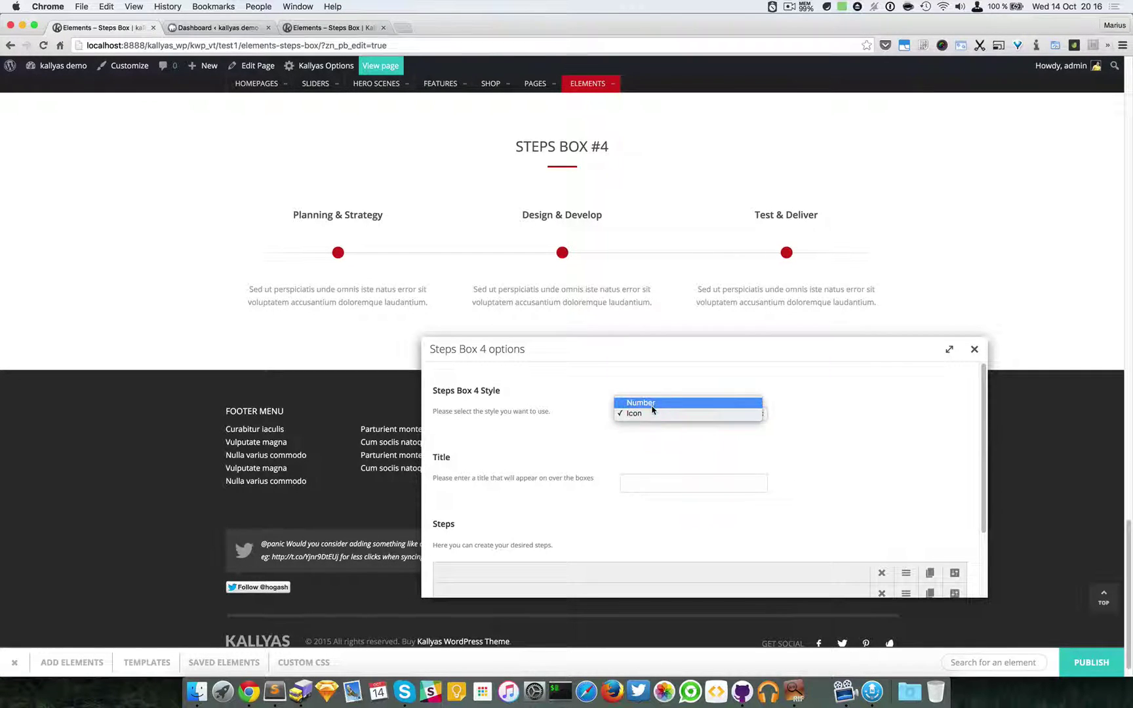
left_click(654, 404)
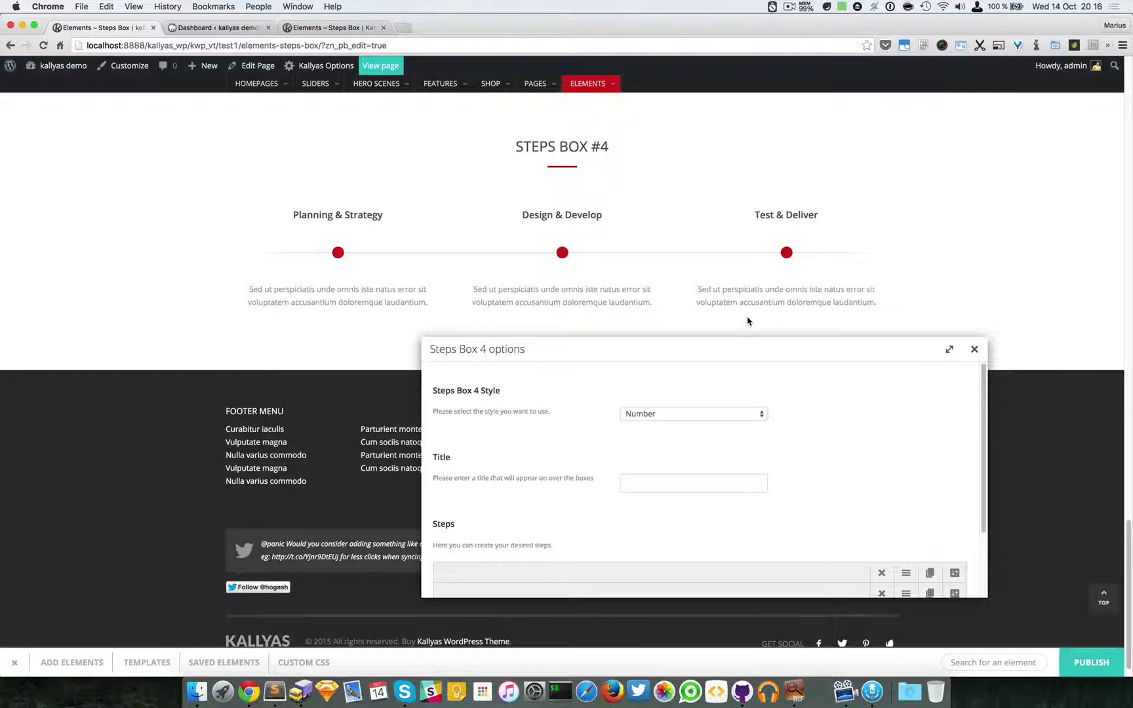
left_click(974, 349)
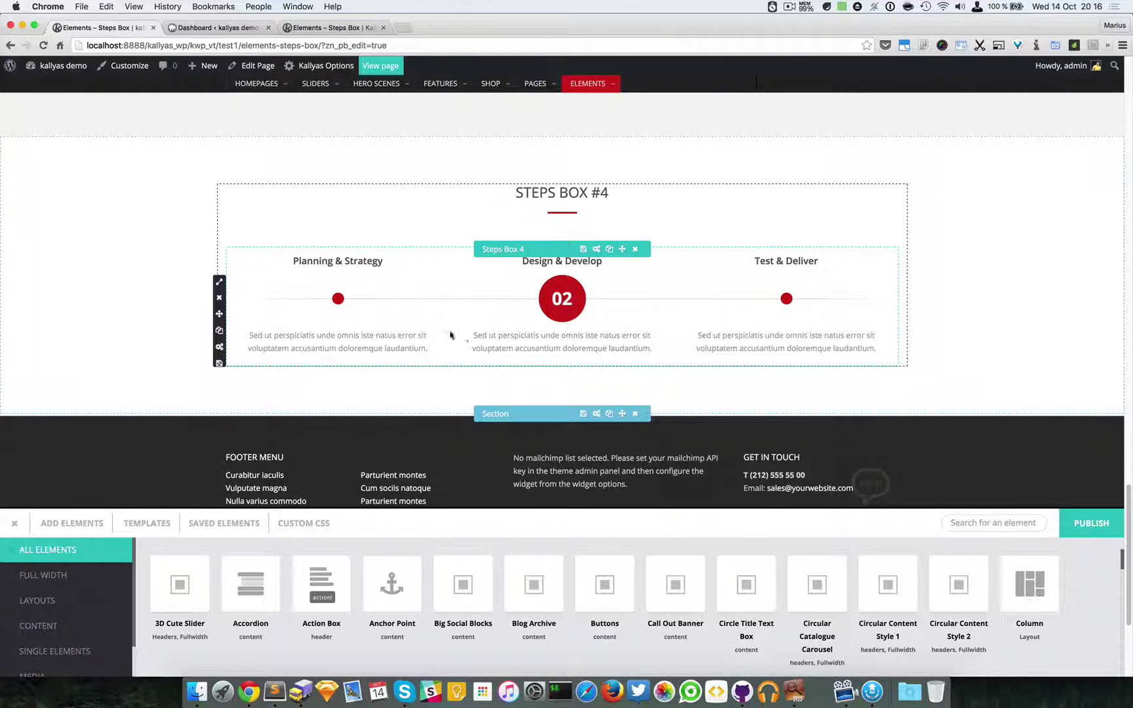
left_click(597, 249)
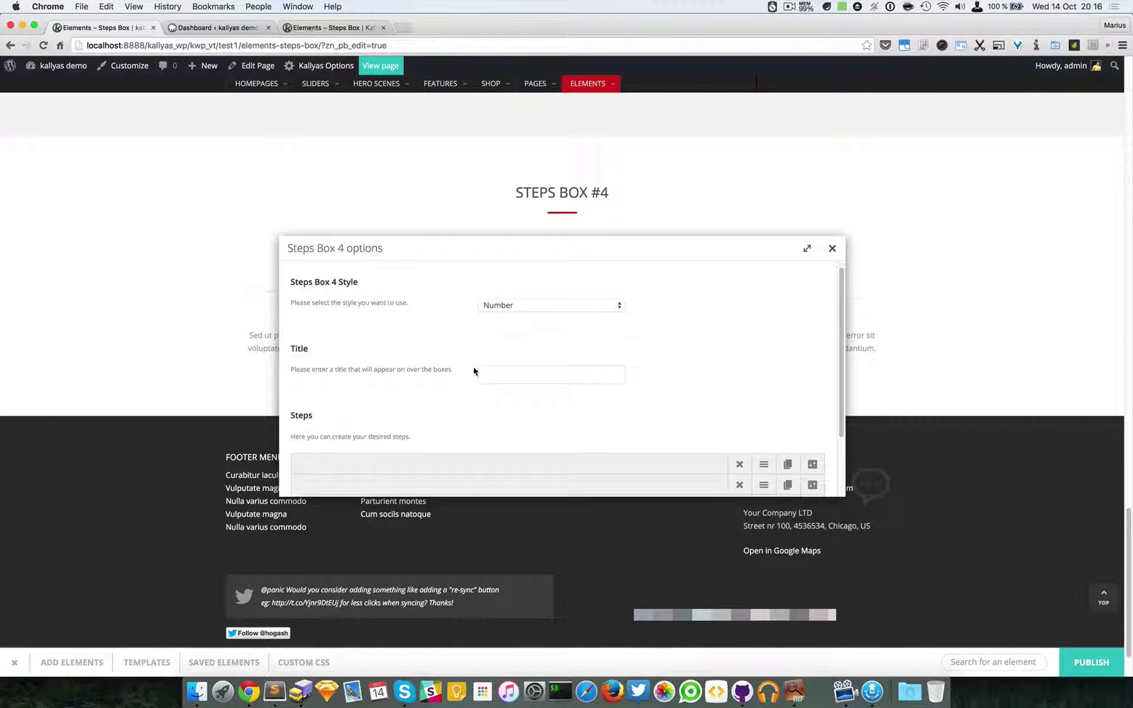
left_click(493, 372)
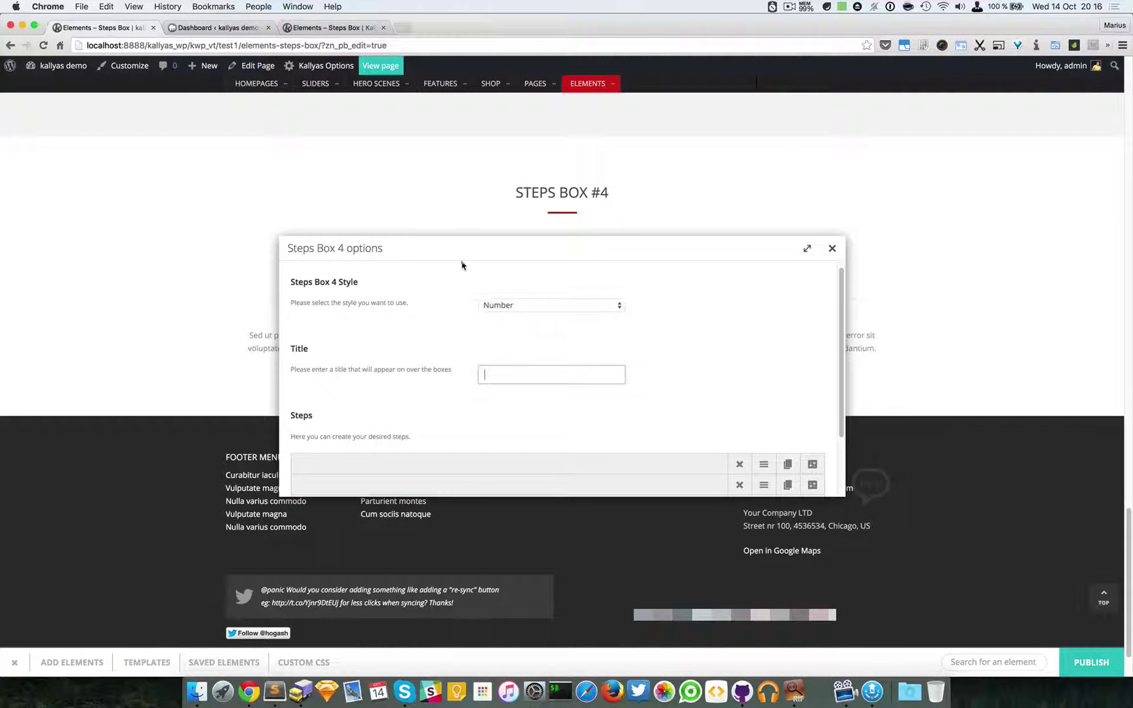
left_click_drag(470, 249, 513, 328)
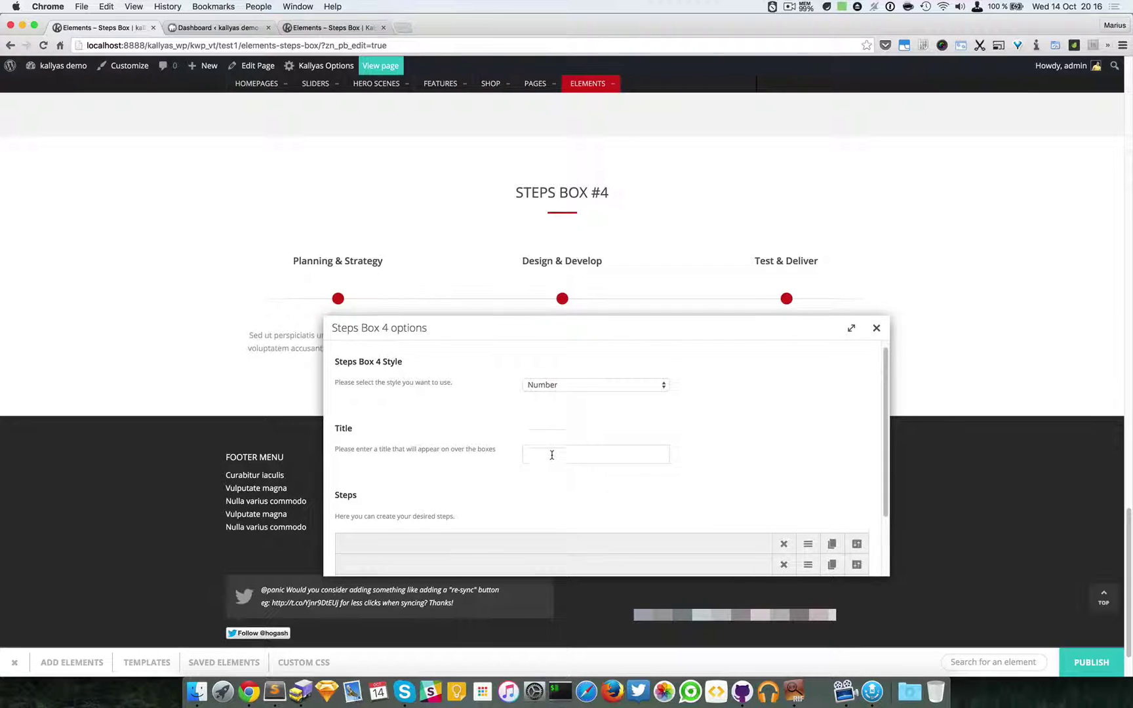
scroll(555, 452, "down", 1)
scroll(557, 438, "down", 1)
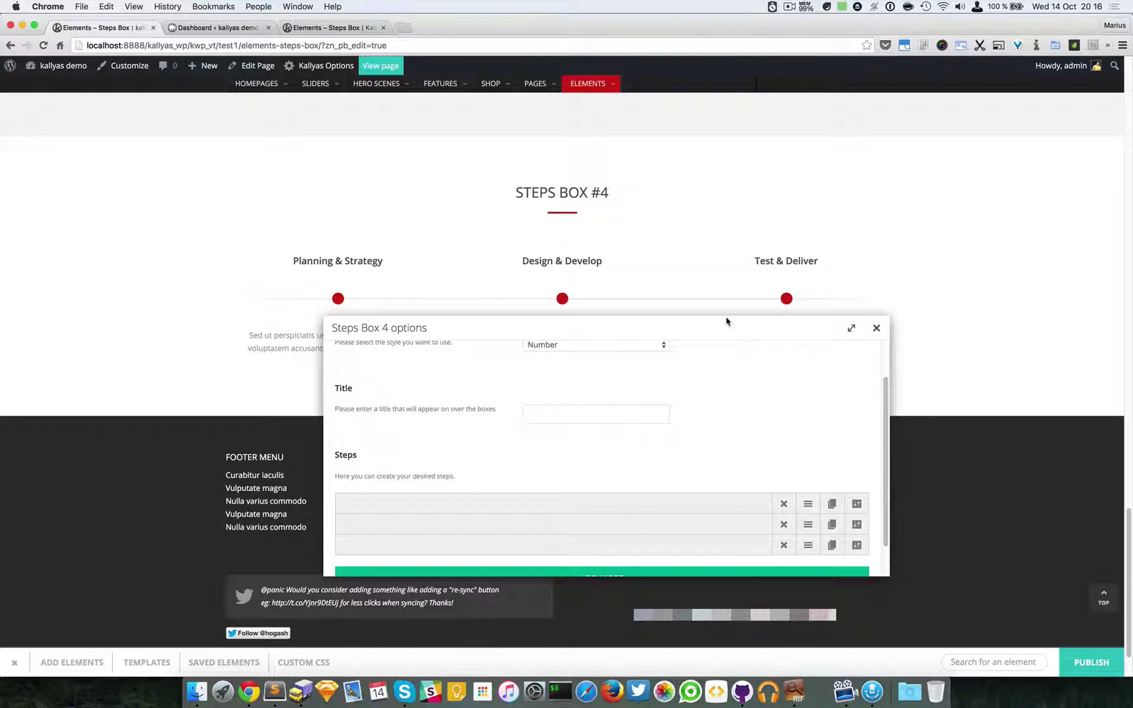
scroll(610, 422, "down", 2)
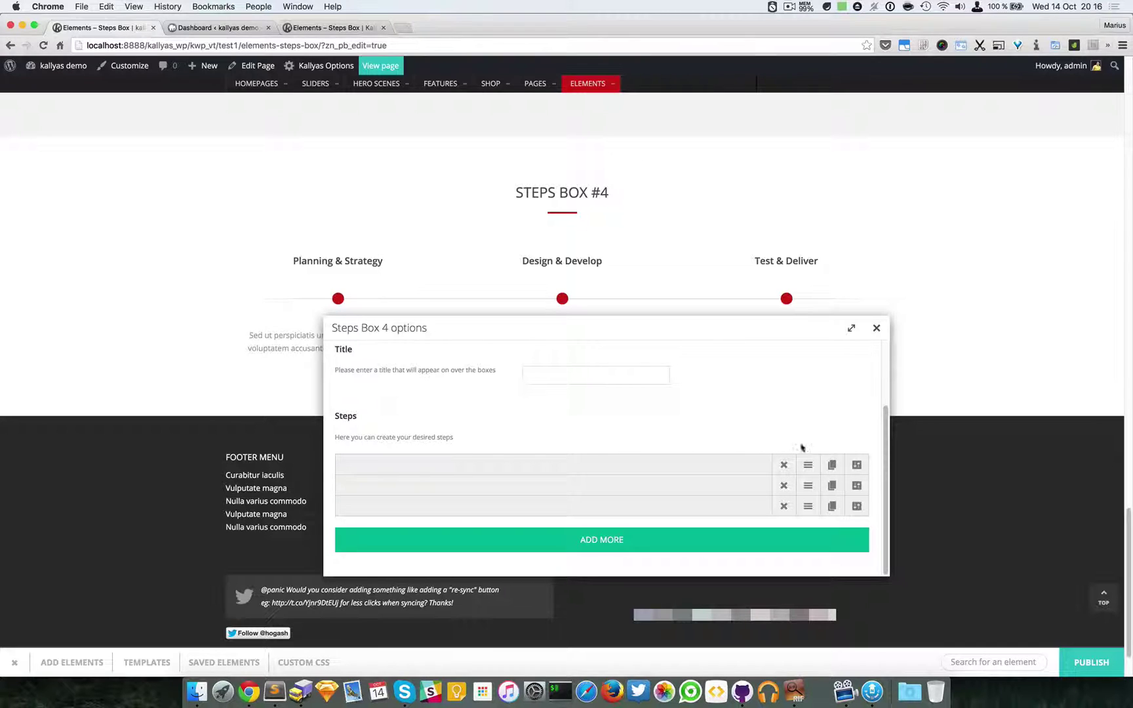
left_click(857, 465)
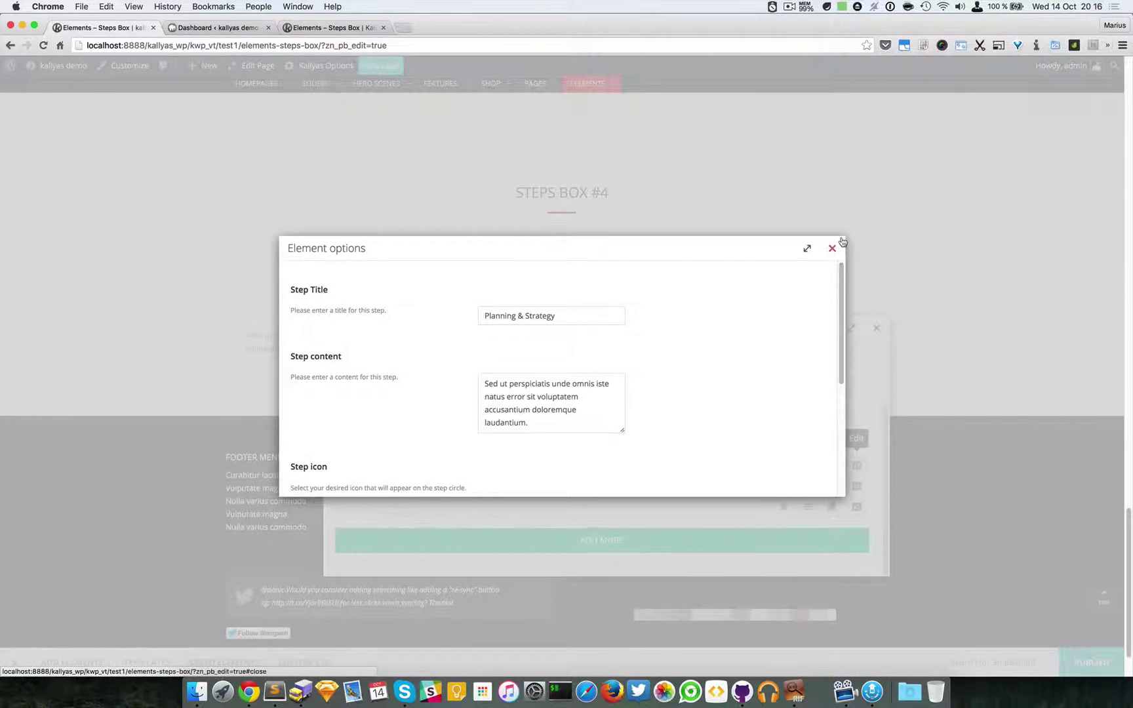
left_click(842, 241)
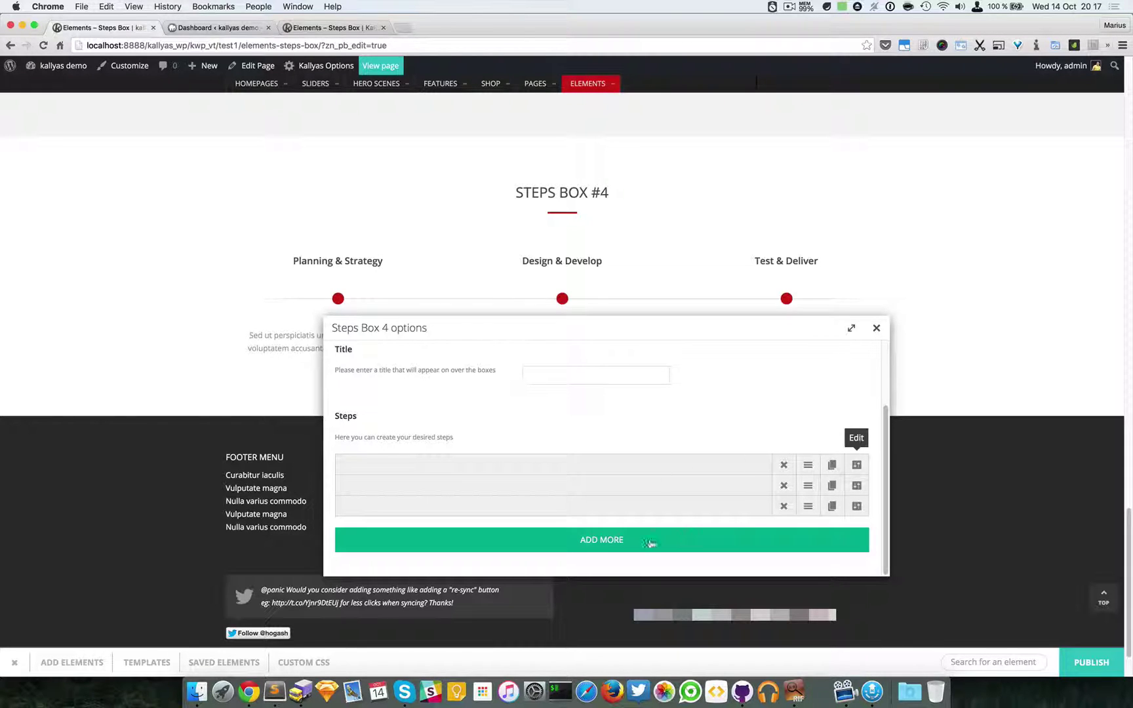
left_click(602, 541)
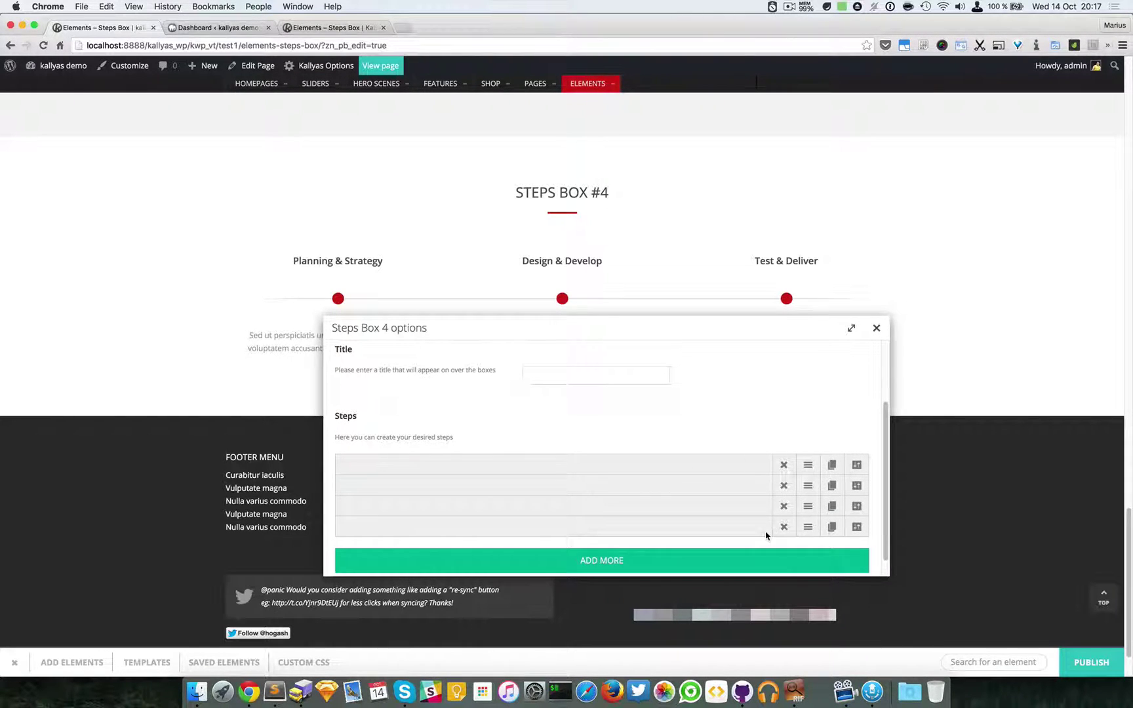
left_click(784, 527)
left_click(516, 379)
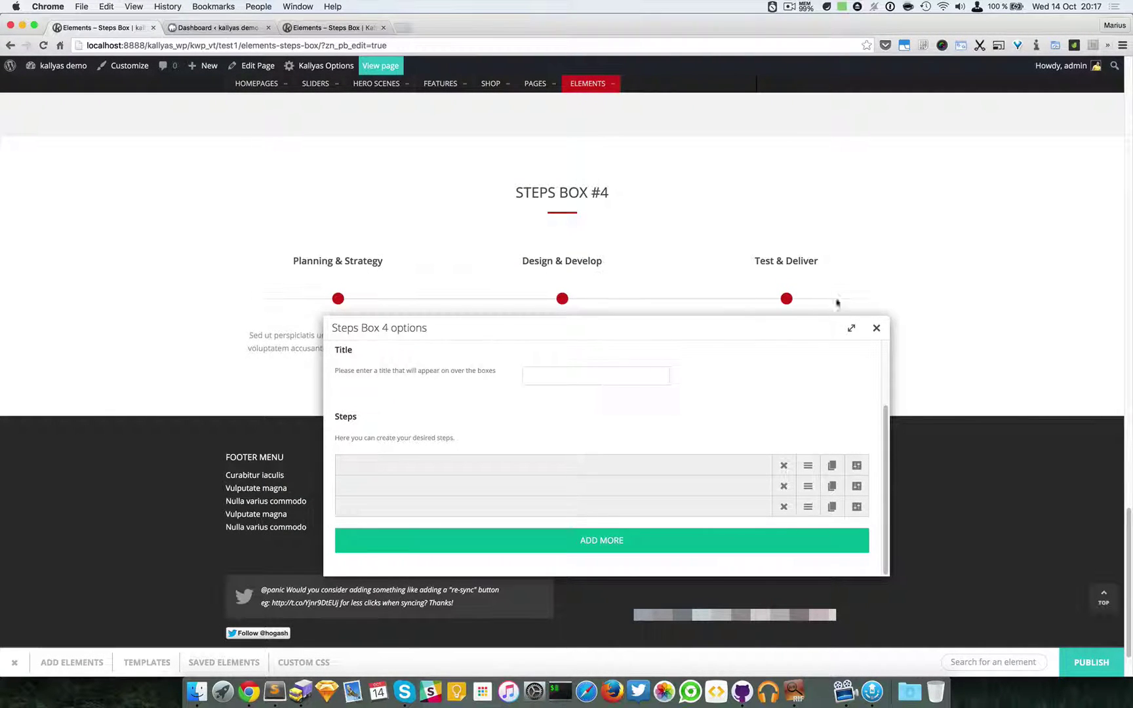
Step: Open the settings of the first step, Planning & Strategy
left_click(856, 467)
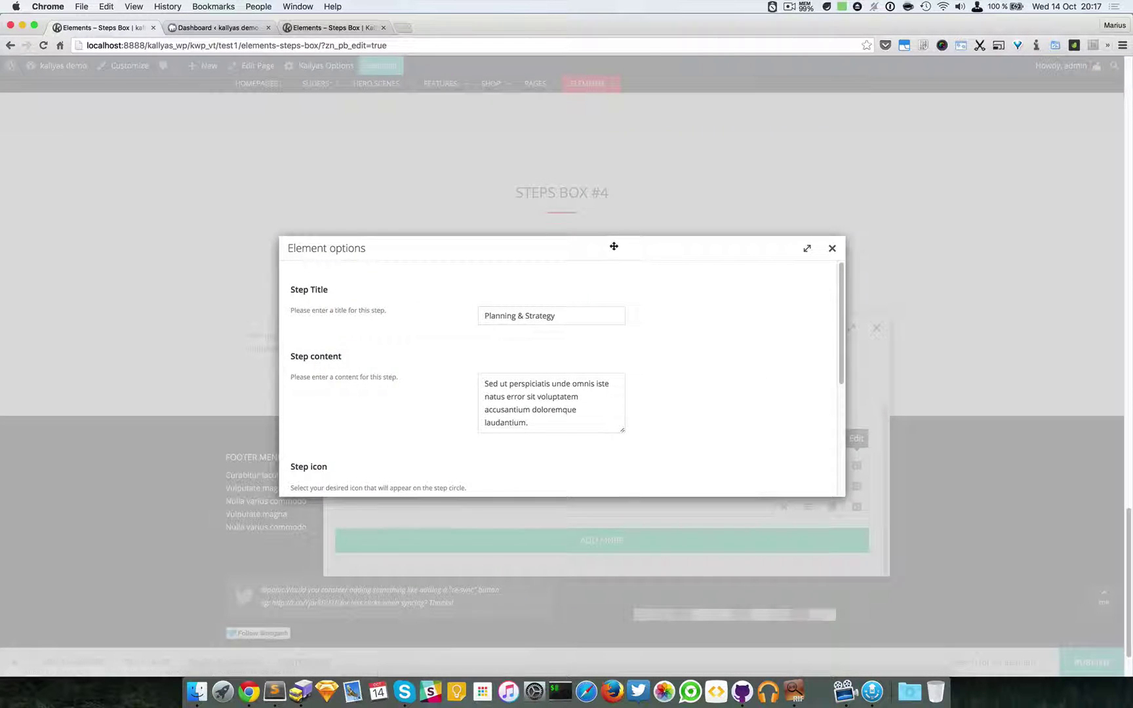
left_click_drag(615, 246, 755, 334)
scroll(825, 451, "down", 2)
scroll(825, 449, "up", 2)
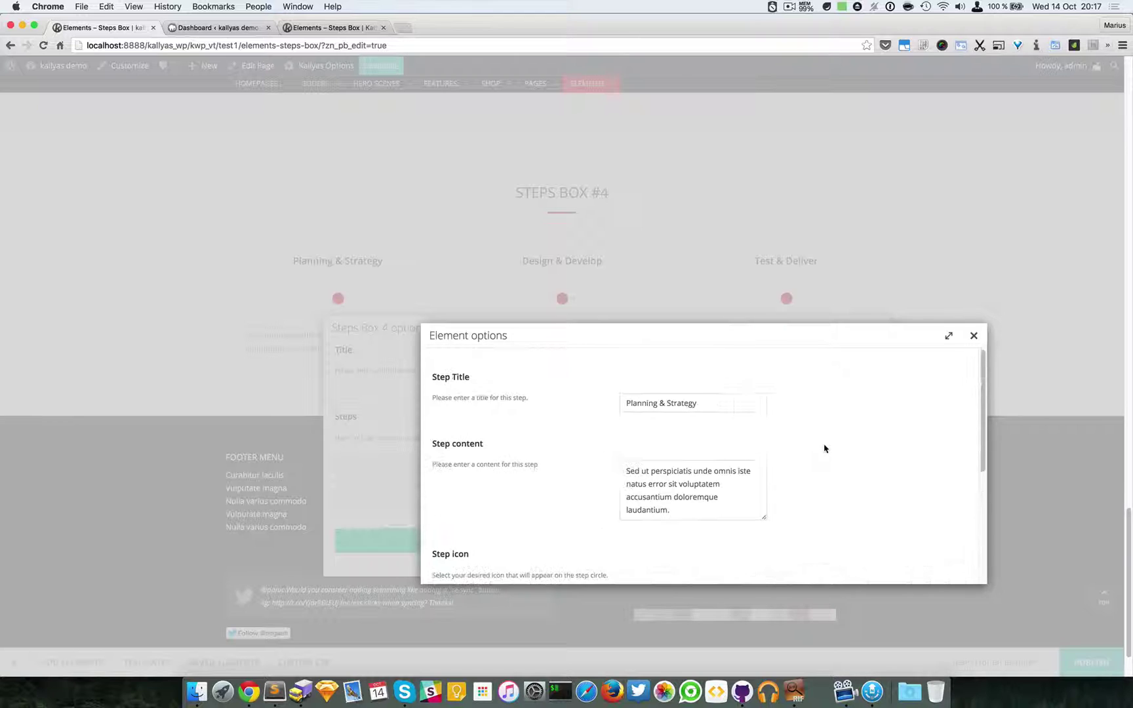
left_click_drag(647, 402, 708, 401)
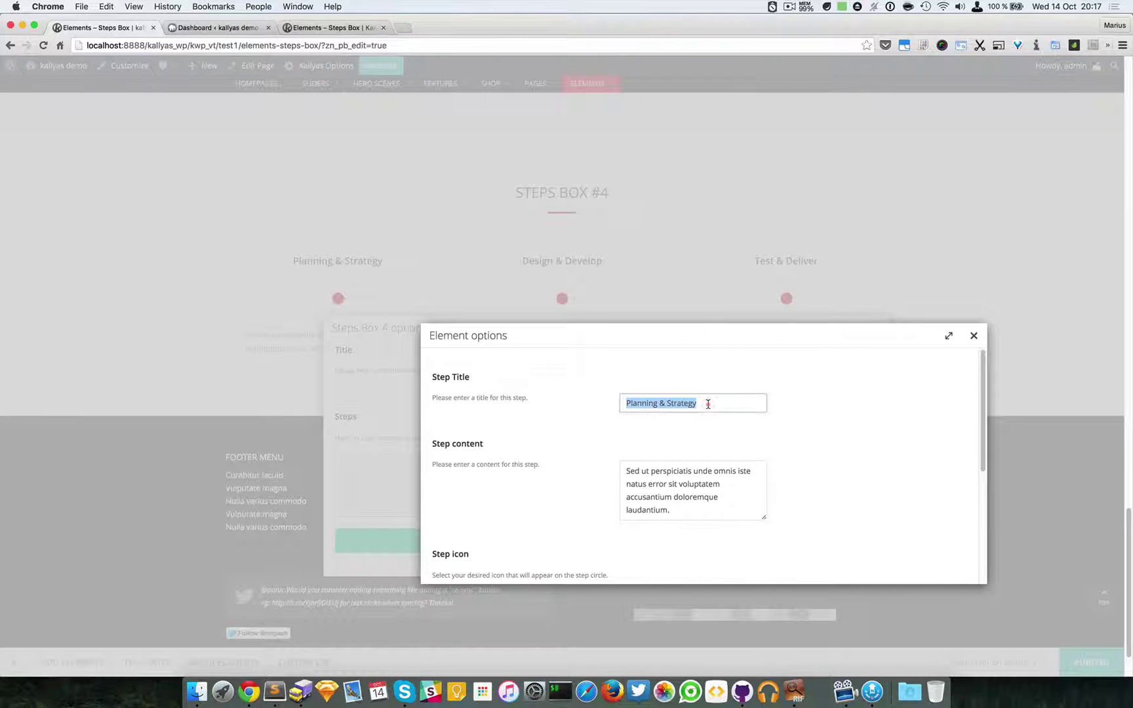
left_click(686, 405)
Step: Set an icomoon step icon and close the step and Steps Box 4 dialogs
scroll(705, 405, "down", 1)
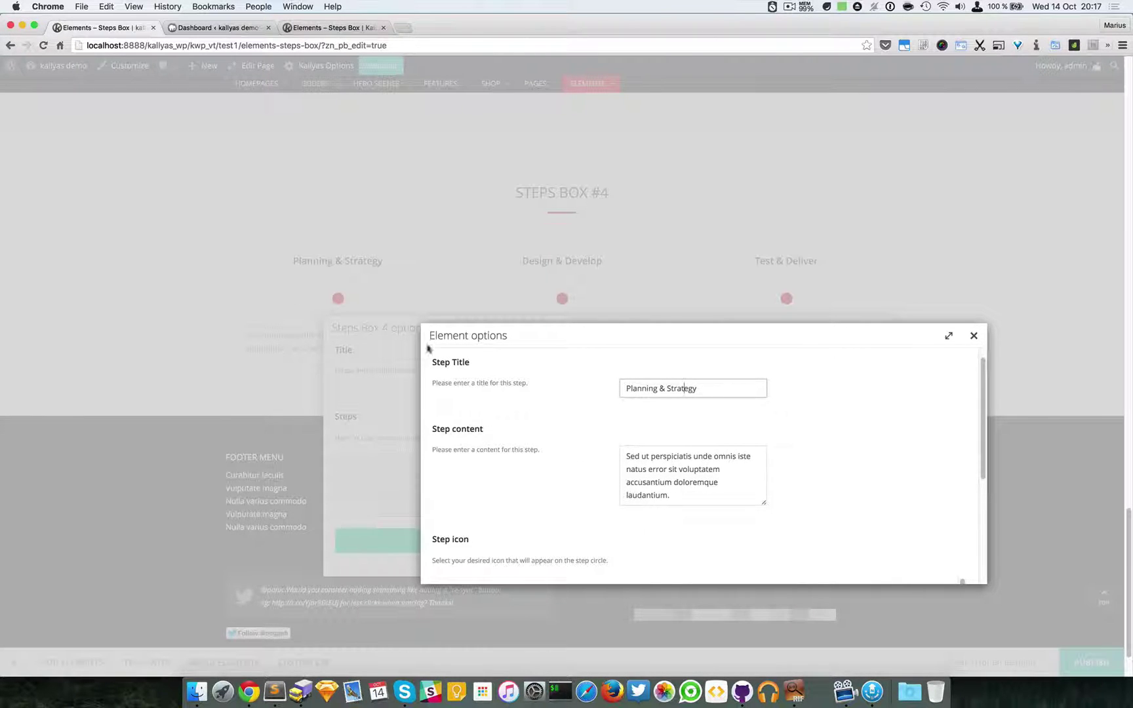
scroll(764, 443, "down", 10)
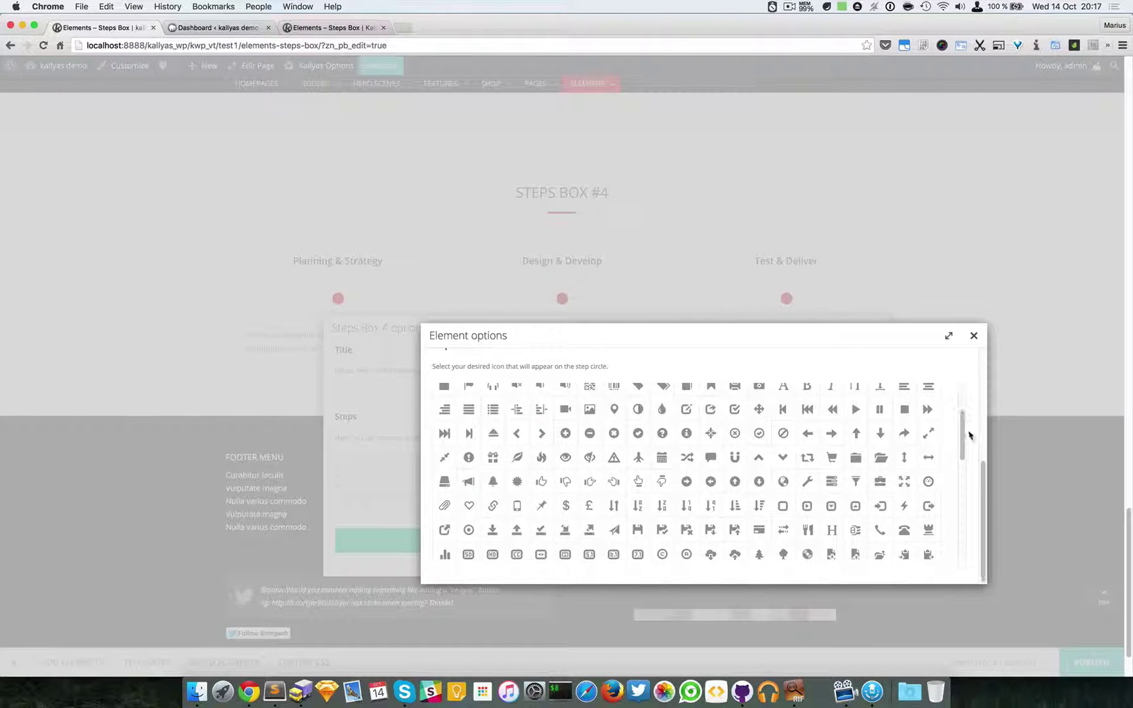
left_click_drag(962, 434, 964, 532)
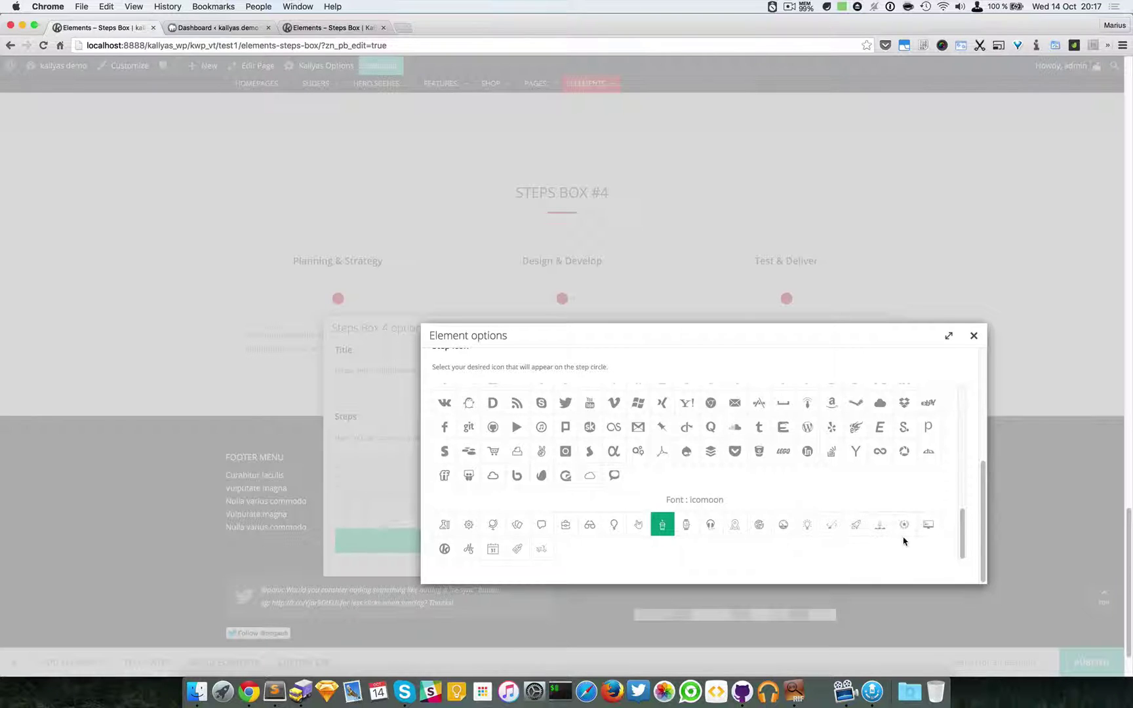
left_click(470, 550)
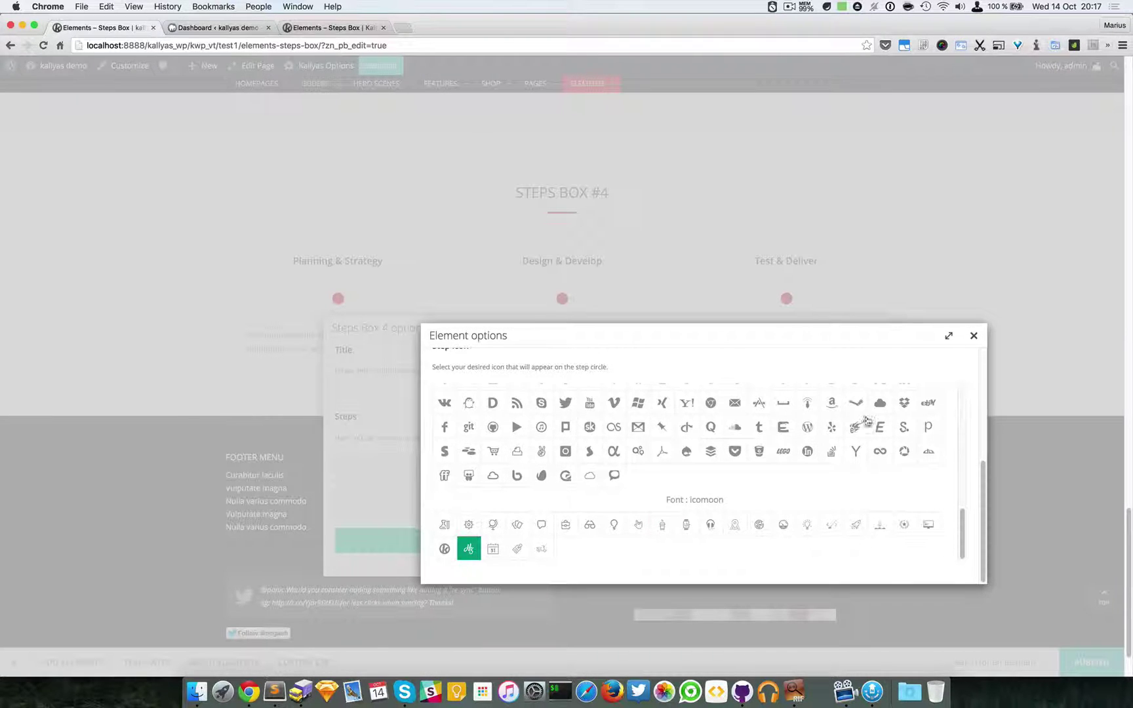
left_click(973, 336)
left_click(873, 331)
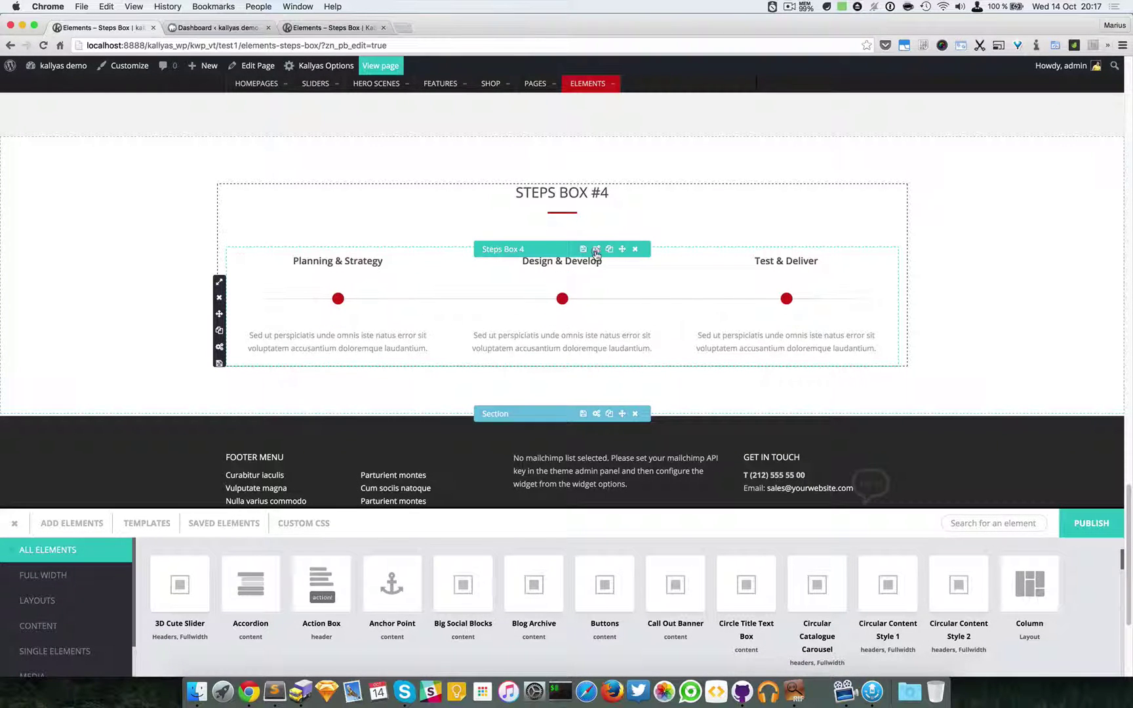
Step: Set Steps Box 4 Style back to Icon, then go to the element library search
left_click(596, 250)
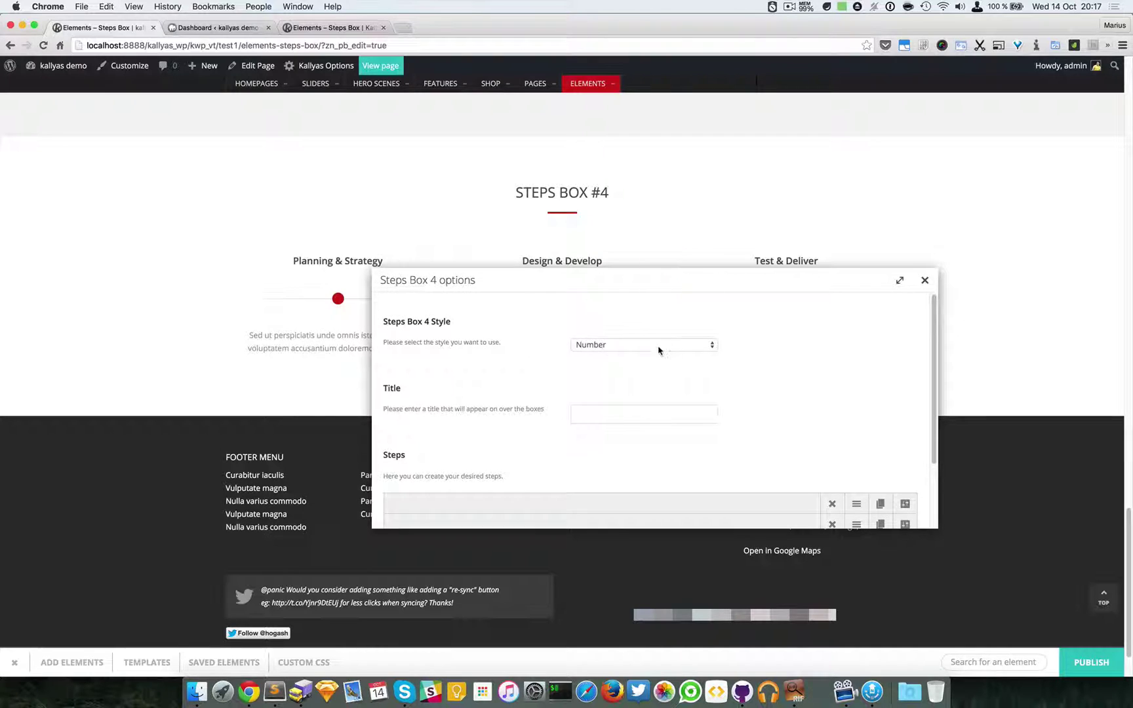
left_click(659, 349)
left_click(587, 358)
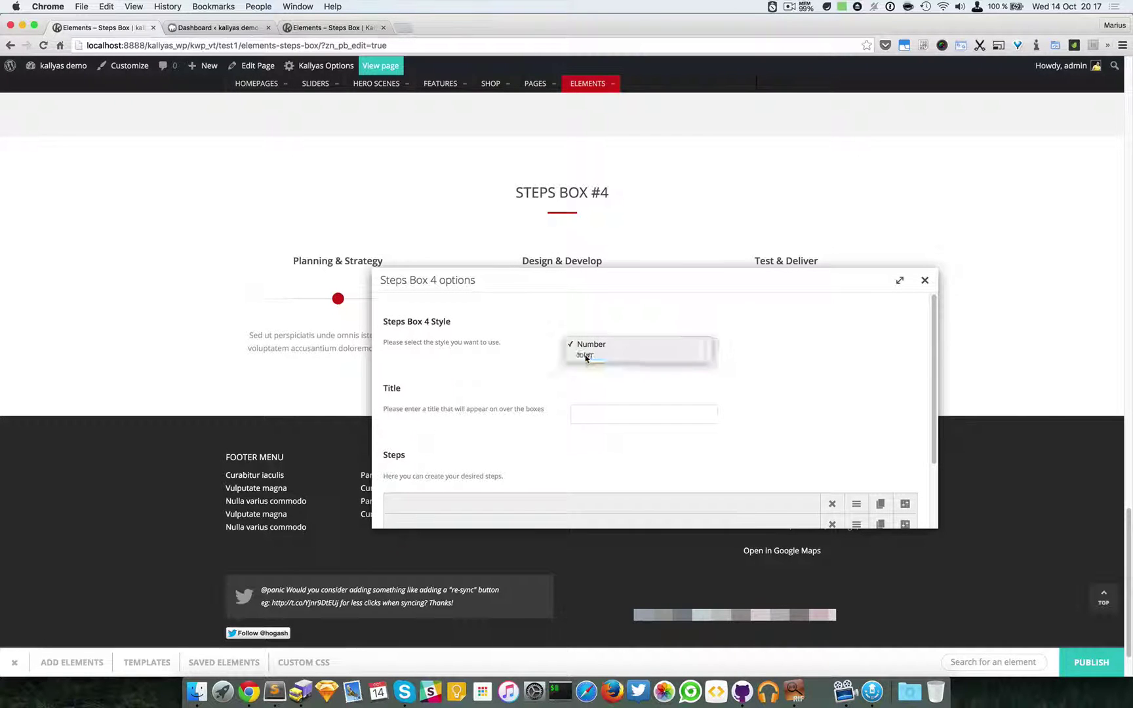
left_click(925, 280)
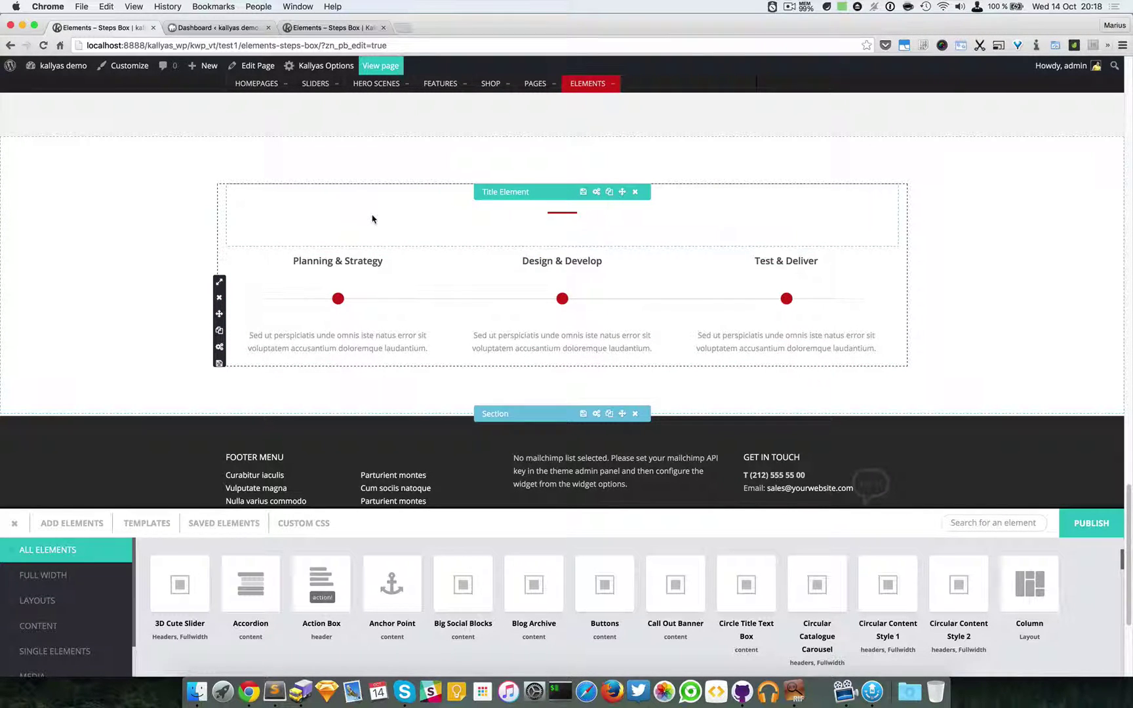
left_click(983, 525)
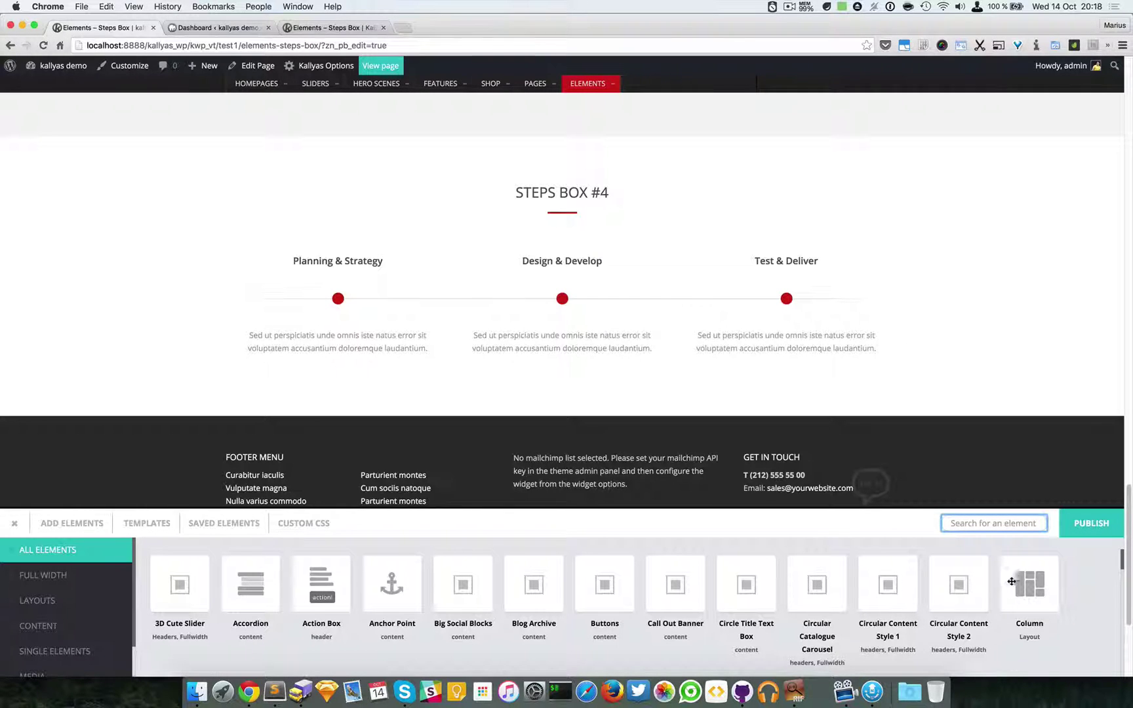
Step: Search 'steps box', place a new Steps Box 4 below the first, and add one step
type("steps box")
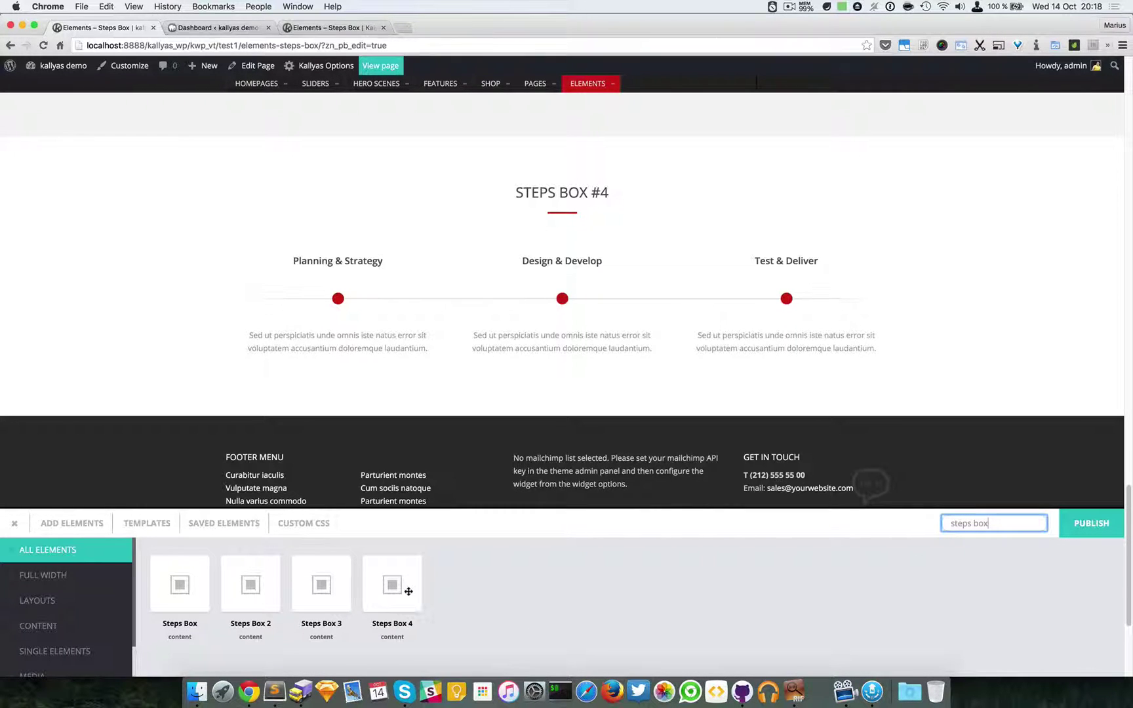
left_click_drag(398, 581, 557, 344)
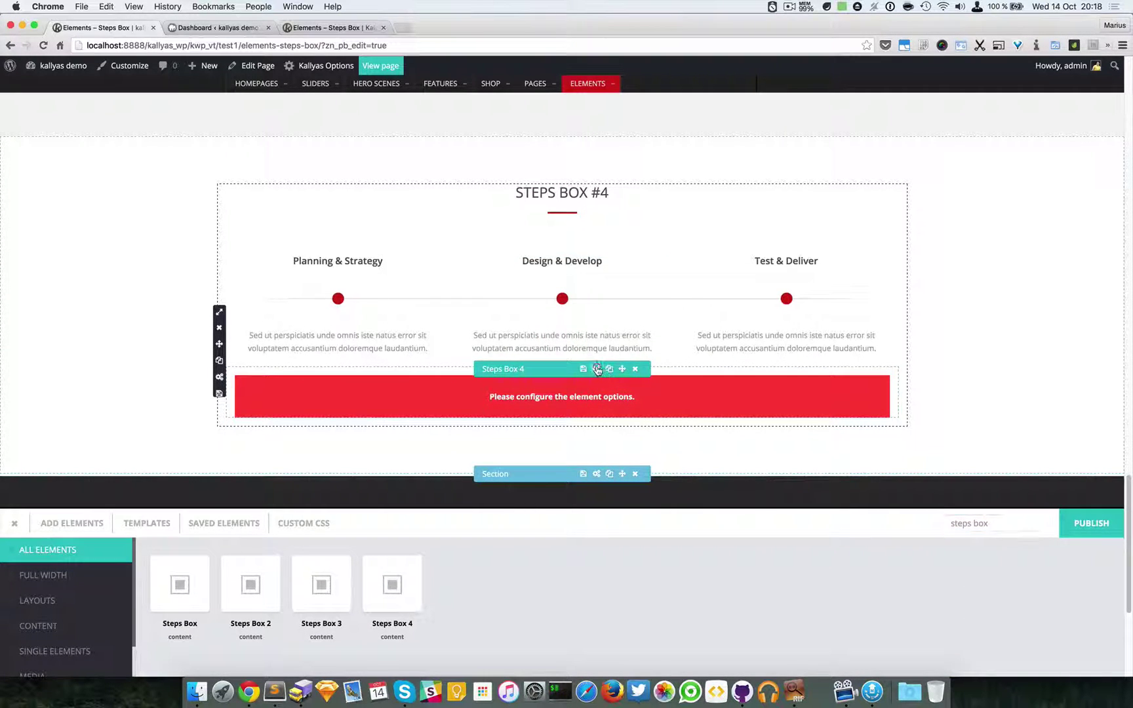
left_click(597, 368)
left_click(536, 464)
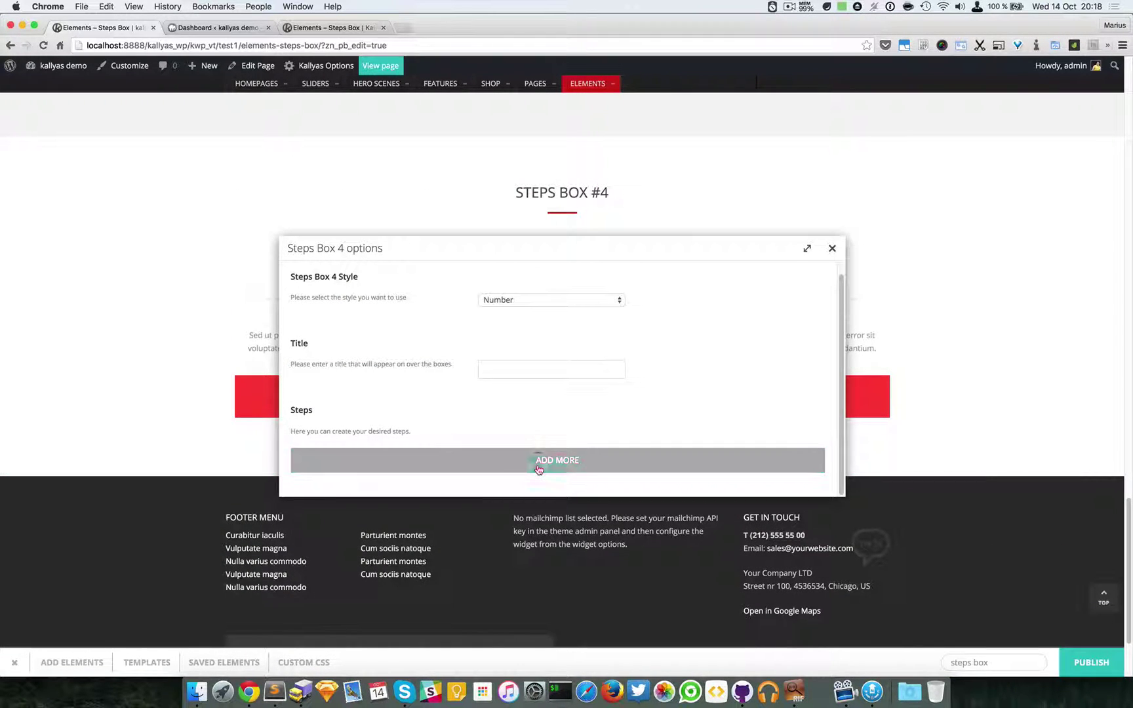
scroll(578, 388, "down", 1)
scroll(578, 388, "up", 1)
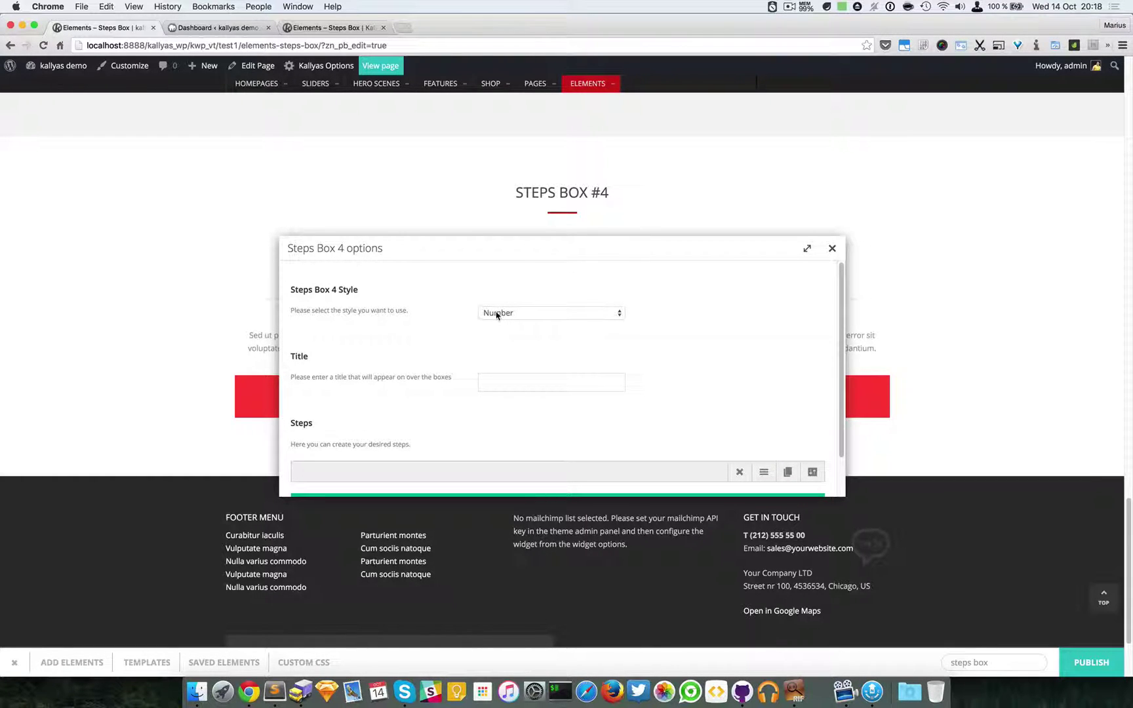
left_click(832, 248)
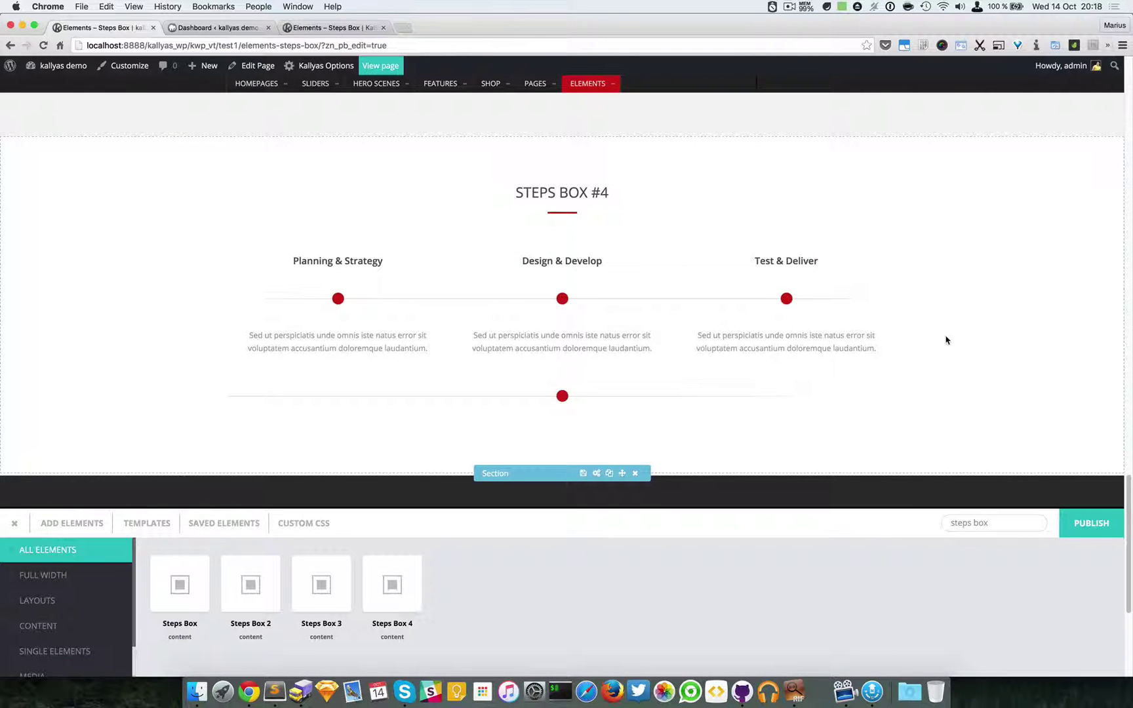